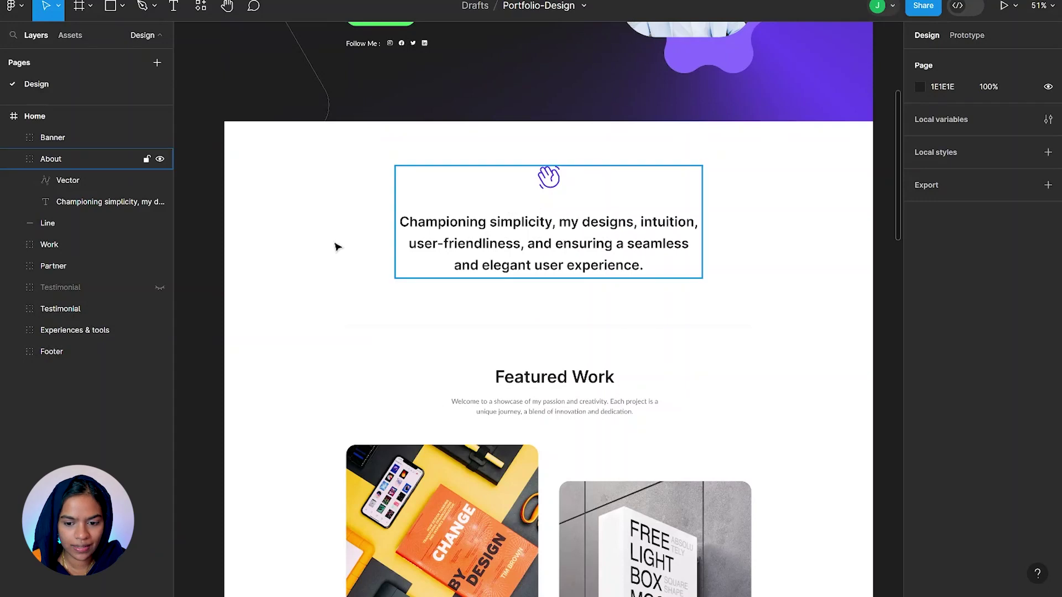
- Inspect the About group's size in the design
{"action": "left_click", "coordinate": [118, 157]}
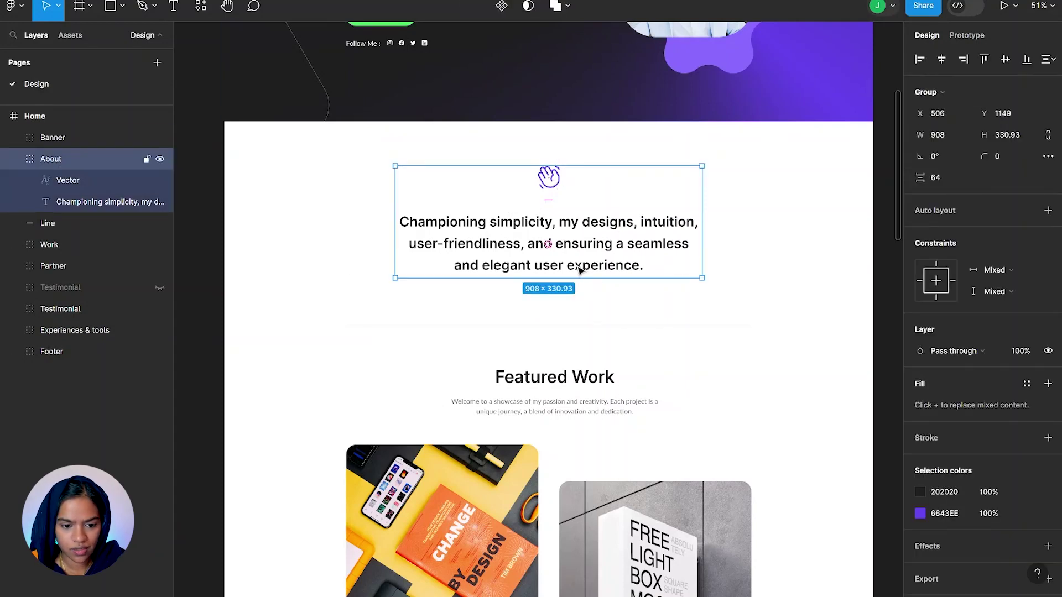
{"action": "left_click", "coordinate": [372, 204]}
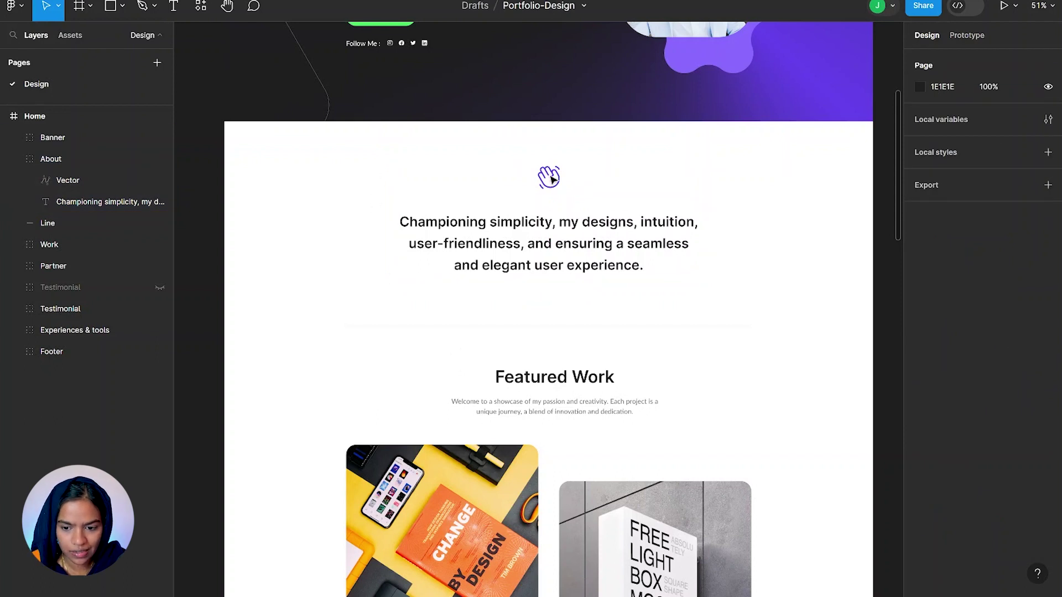
{"action": "left_click", "coordinate": [556, 223]}
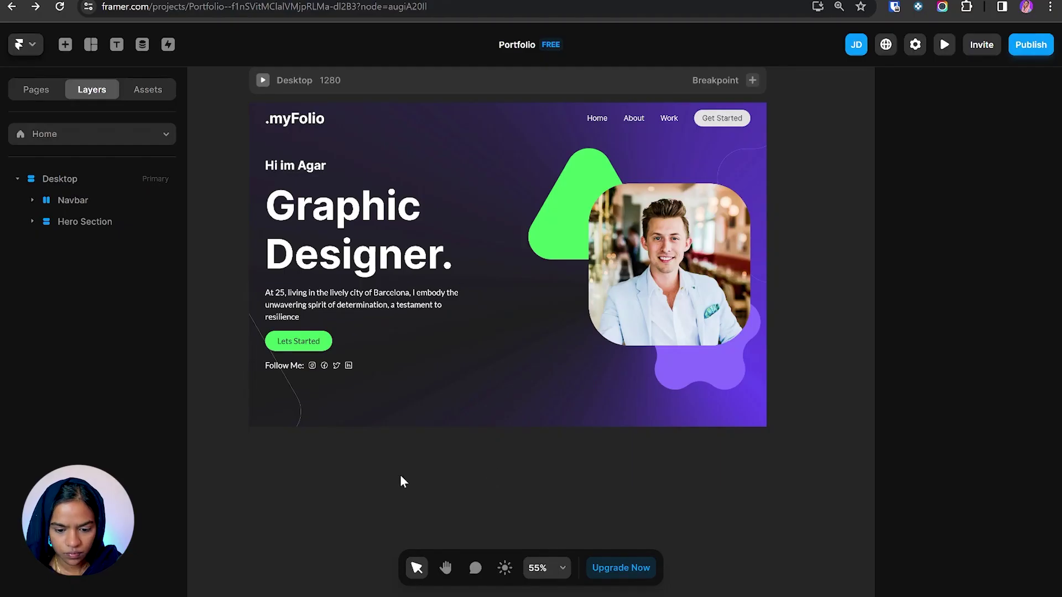
- Draw a frame below the hero named 'About Section', with stack layout and Fill width
{"action": "key", "text": "f"}
{"action": "left_click_drag", "start_coordinate": [251, 428], "coordinate": [766, 581]}
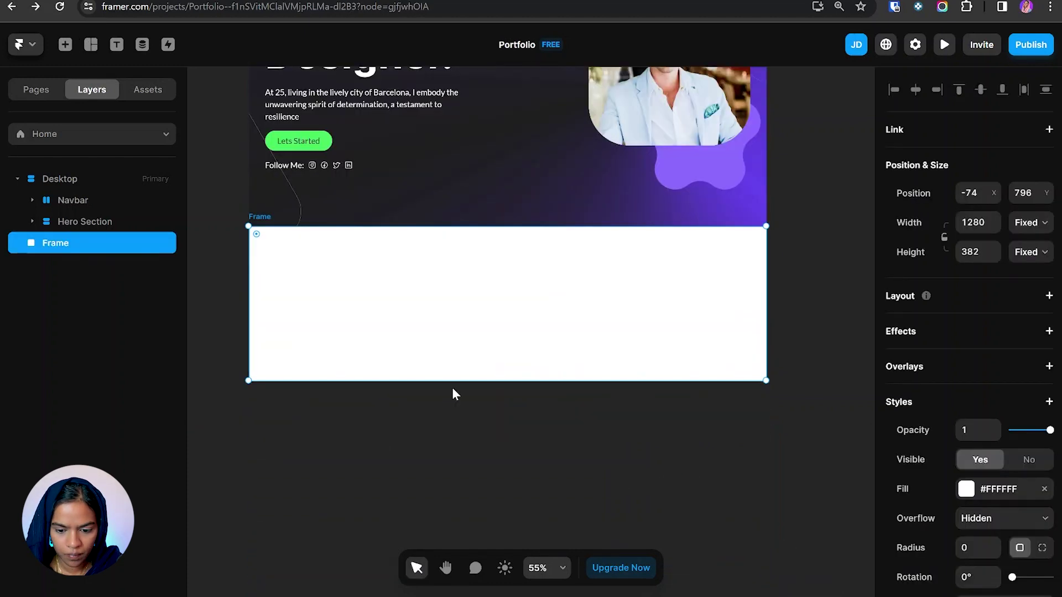
{"action": "left_click_drag", "start_coordinate": [55, 243], "coordinate": [78, 241]}
{"action": "double_click", "coordinate": [78, 243]}
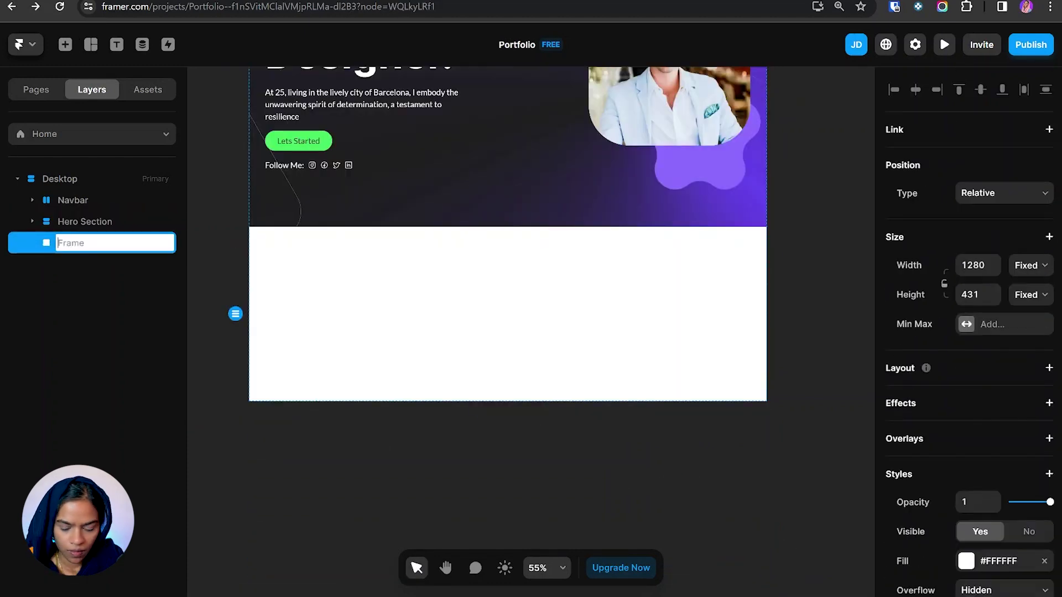
{"action": "type", "text": "About Section"}
{"action": "key", "text": "Return"}
{"action": "key", "text": "shift+a"}
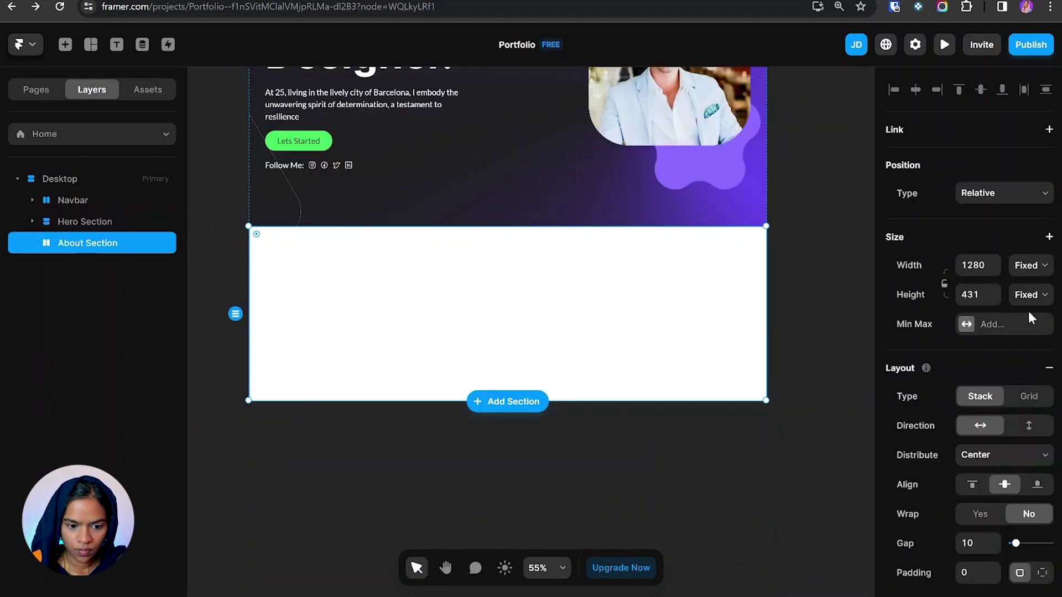
{"action": "left_click", "coordinate": [1026, 265]}
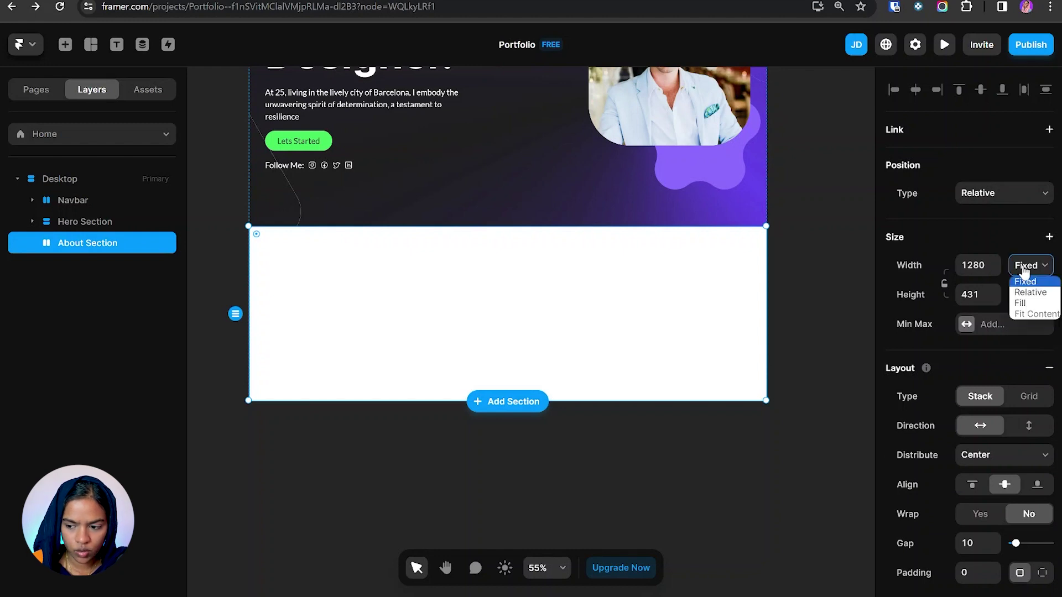
{"action": "left_click", "coordinate": [996, 308]}
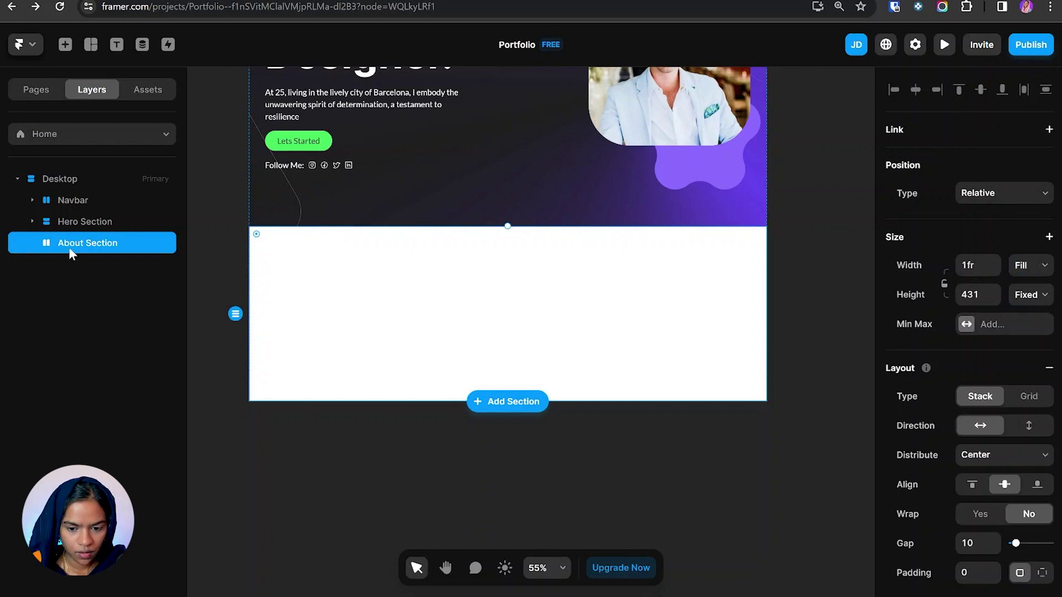
- Add a 'container' frame inside About Section with max width 900 and Fill width
{"action": "key", "text": "f"}
{"action": "mouse_move", "coordinate": [298, 252]}
{"action": "left_mouse_down"}
{"action": "mouse_move", "coordinate": [700, 382]}
{"action": "mouse_move", "coordinate": [710, 374]}
{"action": "left_mouse_up"}
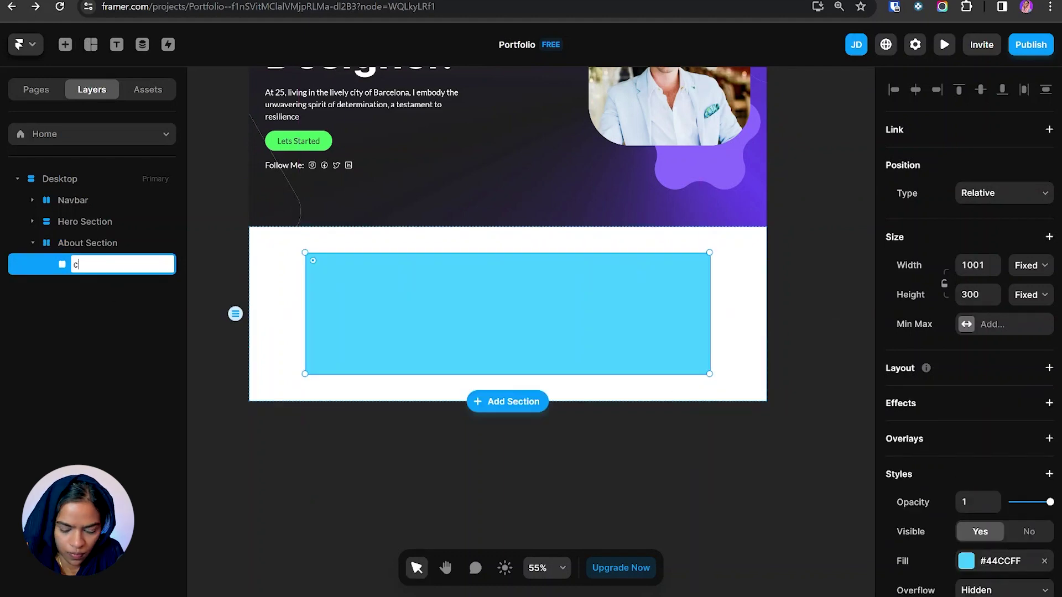
{"action": "type", "text": "container"}
{"action": "key", "text": "Return"}
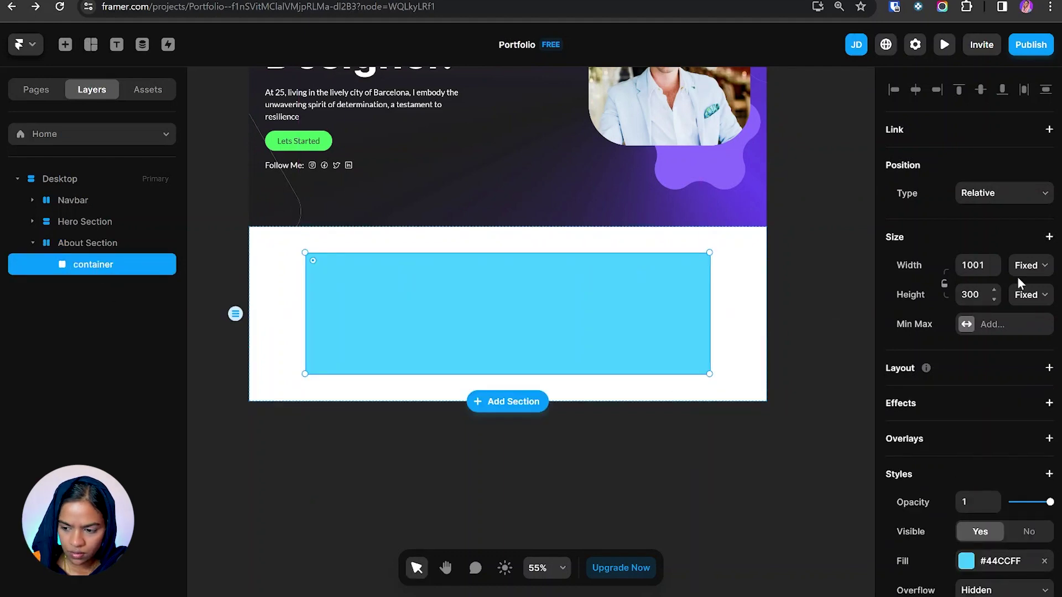
{"action": "left_click", "coordinate": [968, 327]}
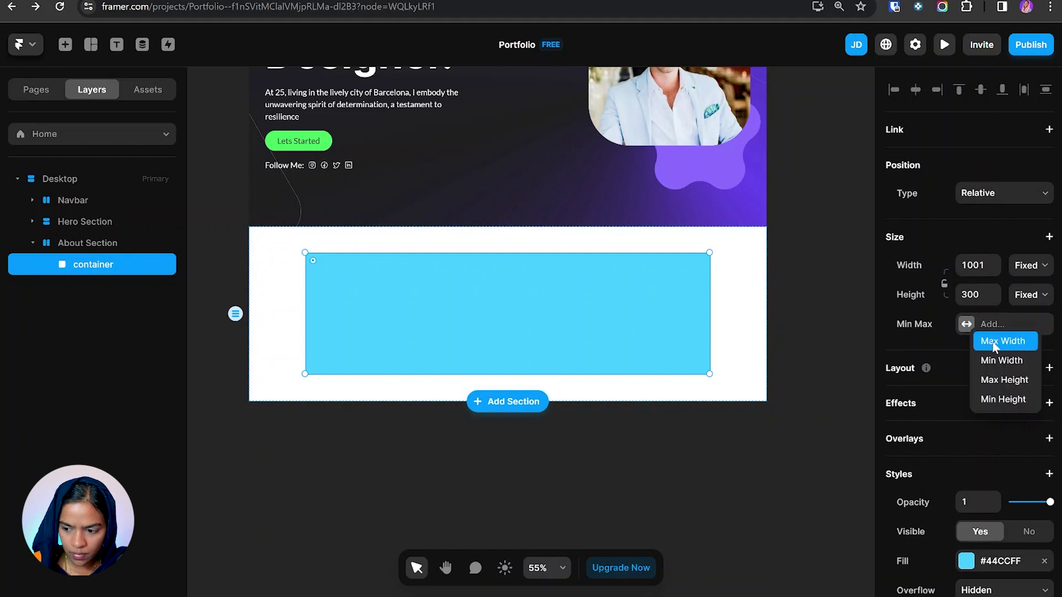
{"action": "left_click", "coordinate": [988, 342]}
{"action": "left_click", "coordinate": [1030, 324]}
{"action": "left_click", "coordinate": [1027, 348]}
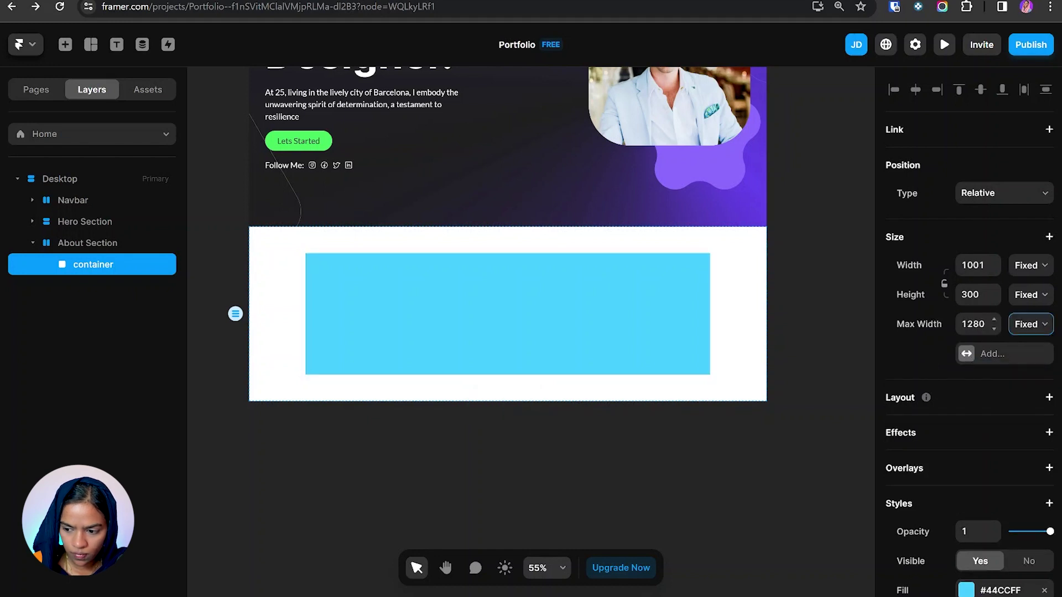
{"action": "type", "text": "900"}
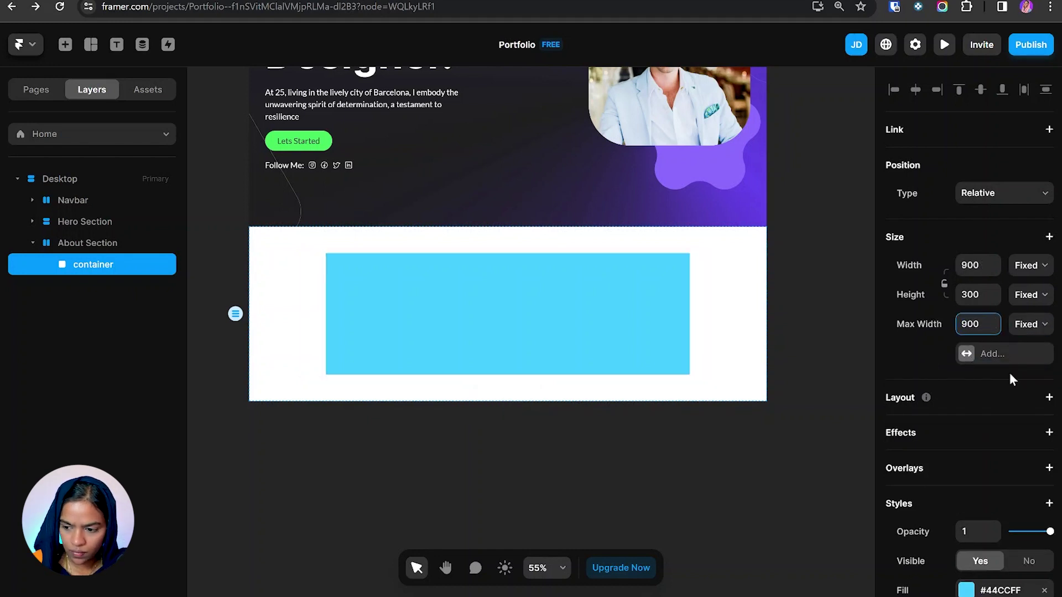
{"action": "left_click", "coordinate": [1028, 265]}
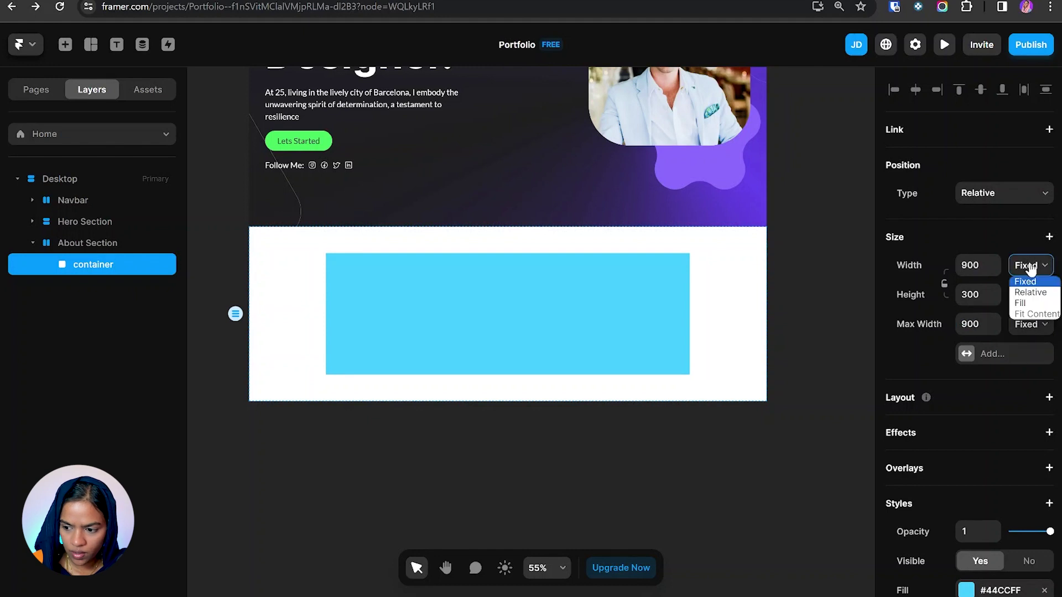
{"action": "left_click", "coordinate": [1035, 304]}
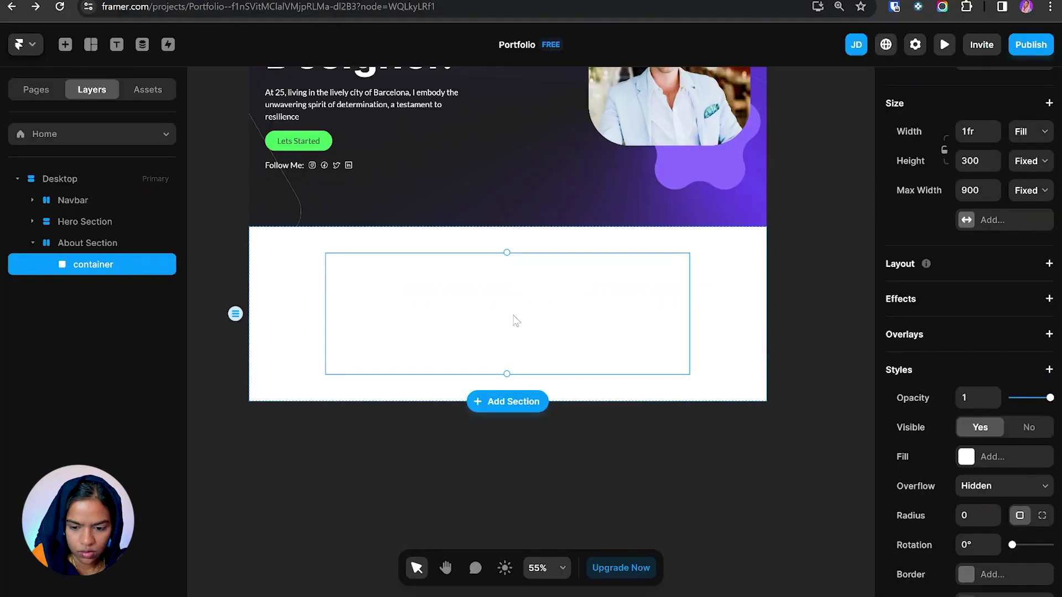
- Draw a 65×65 icon frame centred in a stack-layout container
{"action": "key", "text": "f"}
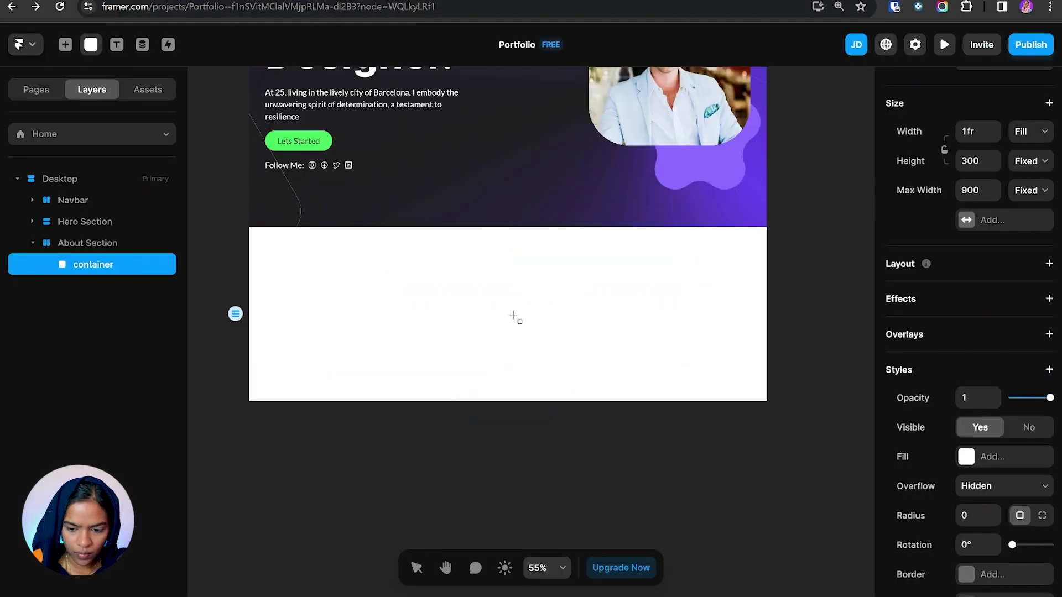
{"action": "left_click_drag", "start_coordinate": [479, 268], "coordinate": [508, 294]}
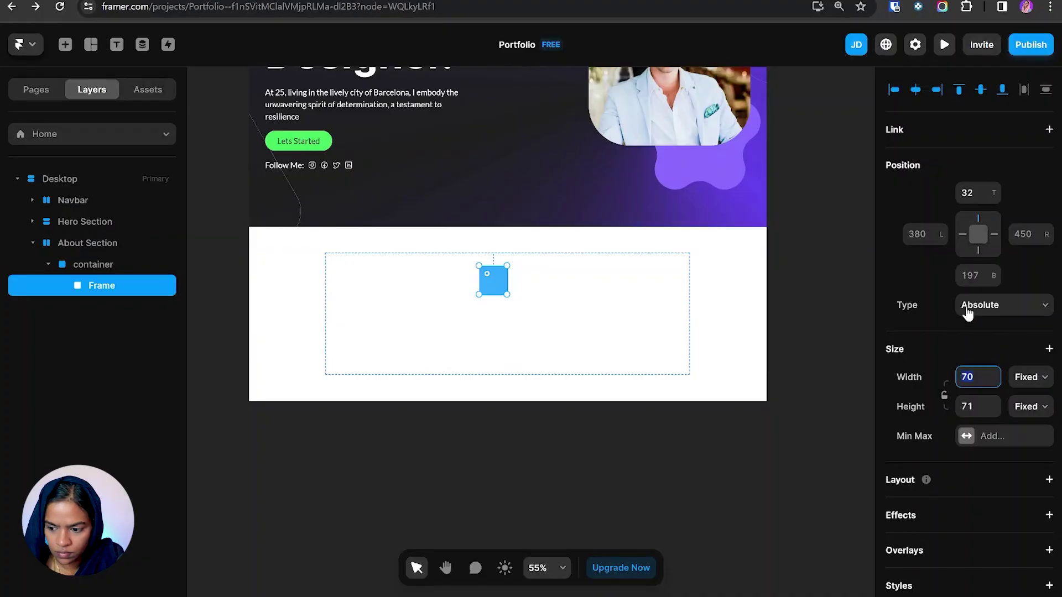
{"action": "type", "text": "65"}
{"action": "key", "text": "Tab"}
{"action": "type", "text": "65"}
{"action": "left_click", "coordinate": [89, 267]}
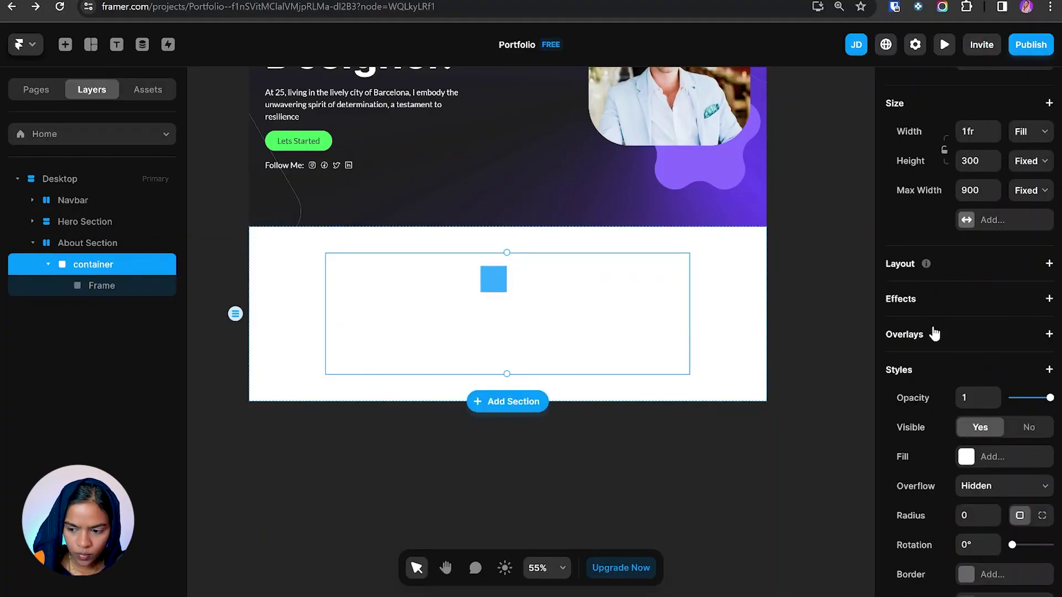
{"action": "left_click", "coordinate": [1050, 264]}
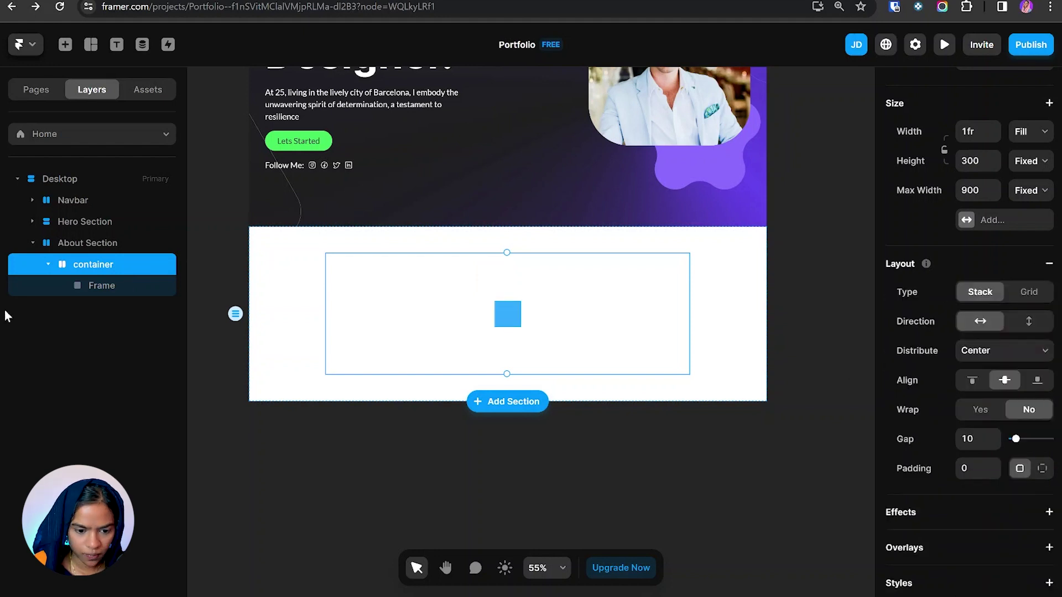
- Fill the icon frame with the Hand.svg image
{"action": "left_click", "coordinate": [132, 286]}
{"action": "scroll", "coordinate": [996, 388], "scroll_direction": "down", "scroll_amount": 4}
{"action": "left_click", "coordinate": [996, 360]}
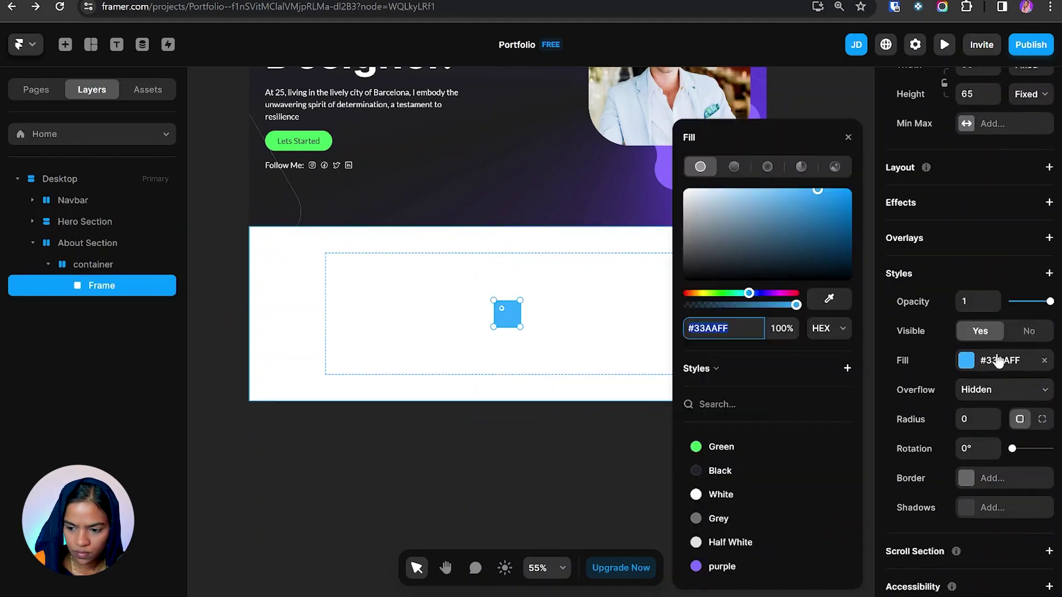
{"action": "left_click", "coordinate": [836, 168]}
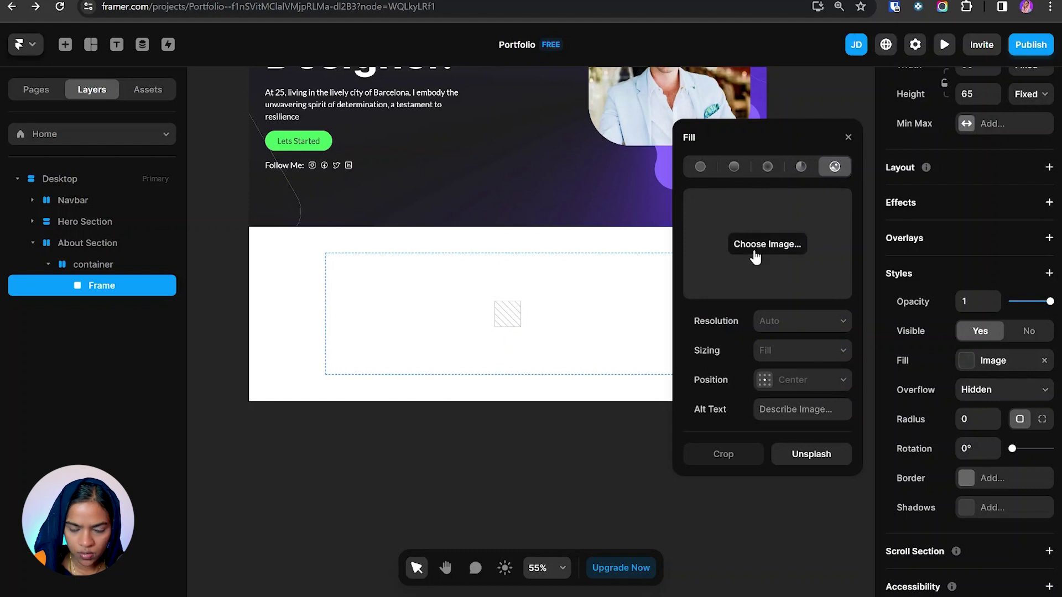
{"action": "left_click", "coordinate": [757, 254]}
{"action": "left_click", "coordinate": [802, 350]}
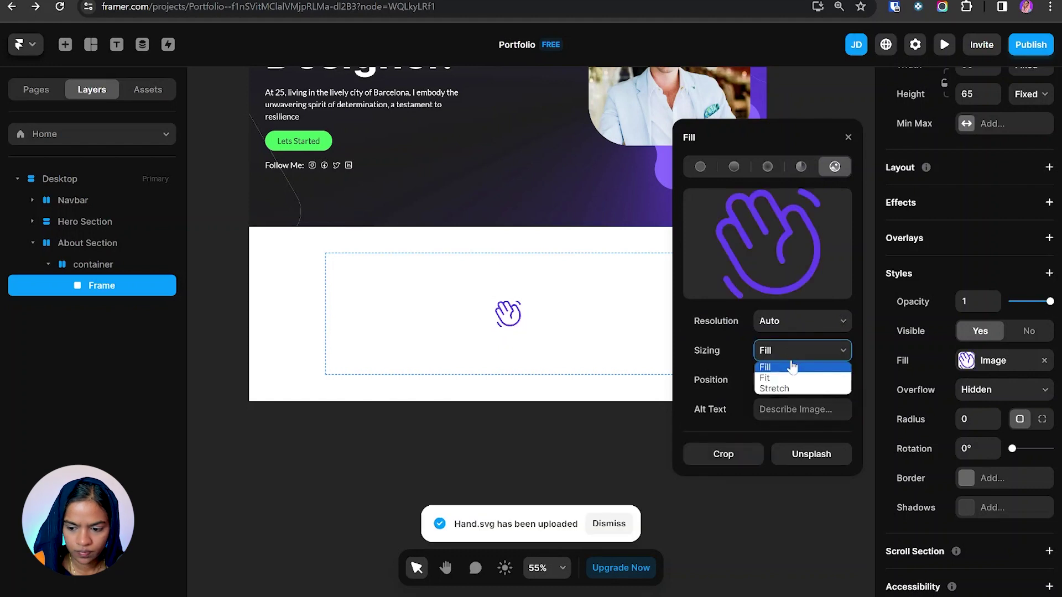
{"action": "left_click", "coordinate": [848, 137]}
{"action": "scroll", "coordinate": [514, 420], "scroll_direction": "up", "scroll_amount": 3}
- Add a new text layer inside the About container
{"action": "left_click", "coordinate": [550, 452]}
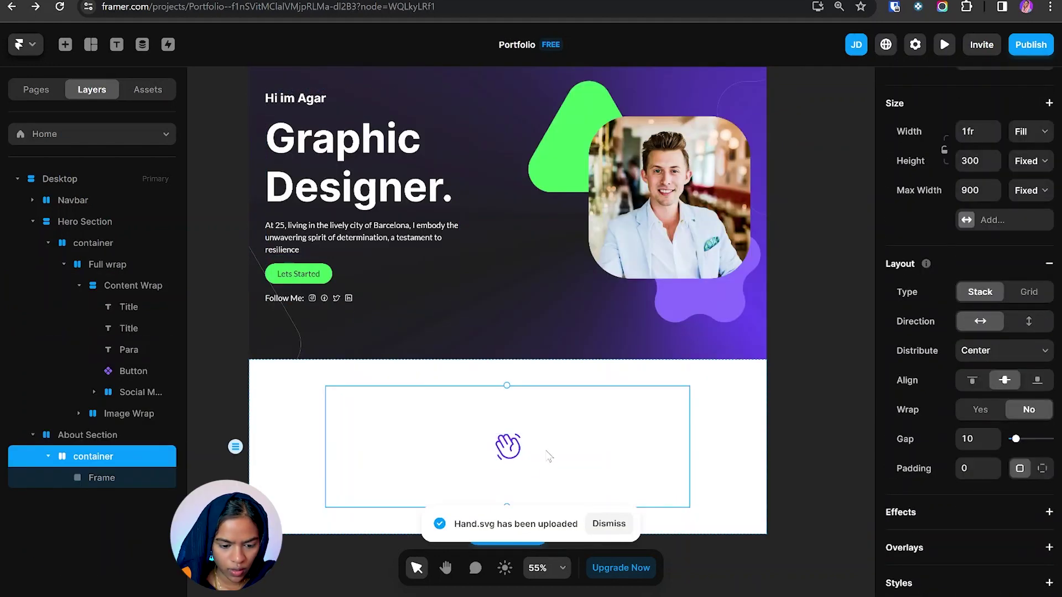
{"action": "scroll", "coordinate": [549, 456], "scroll_direction": "down", "scroll_amount": 2}
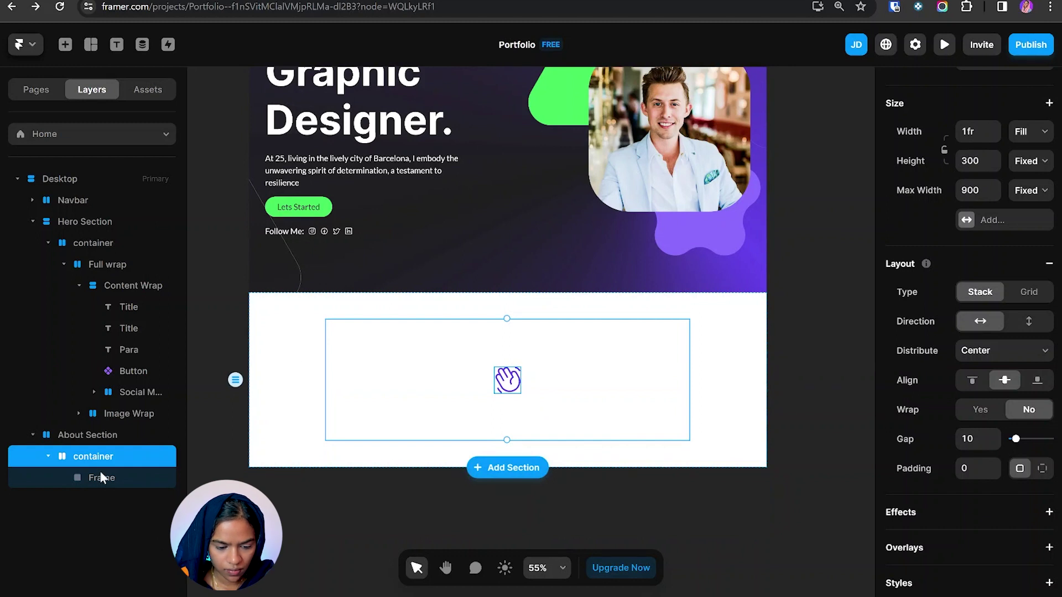
{"action": "key", "text": "t"}
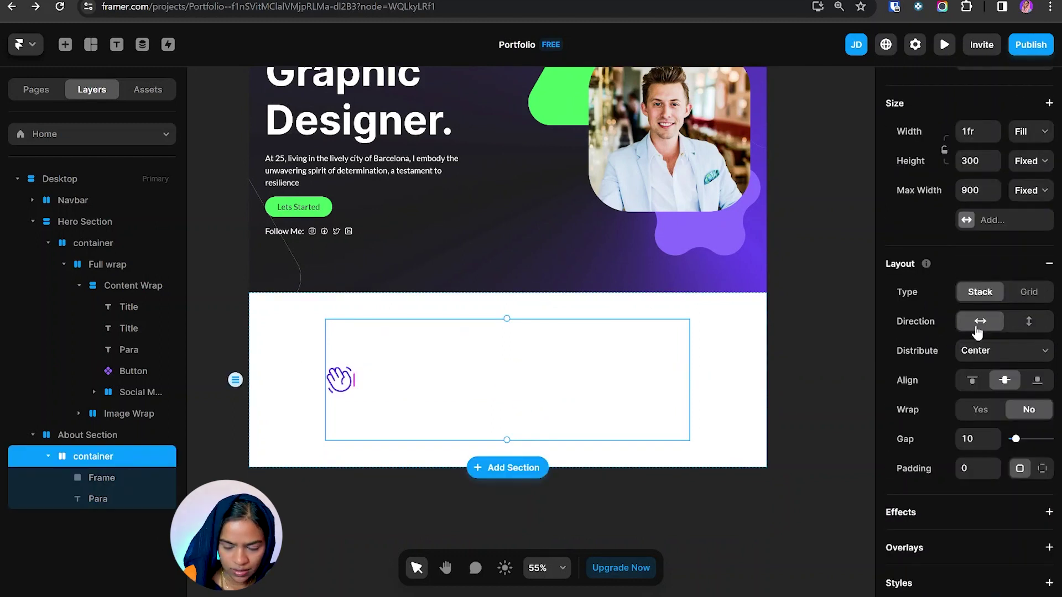
- Set the container to vertical direction, paste the Figma headline and apply the Sub Section Title style
{"action": "left_click", "coordinate": [1030, 323]}
{"action": "key", "text": "alt+Tab"}
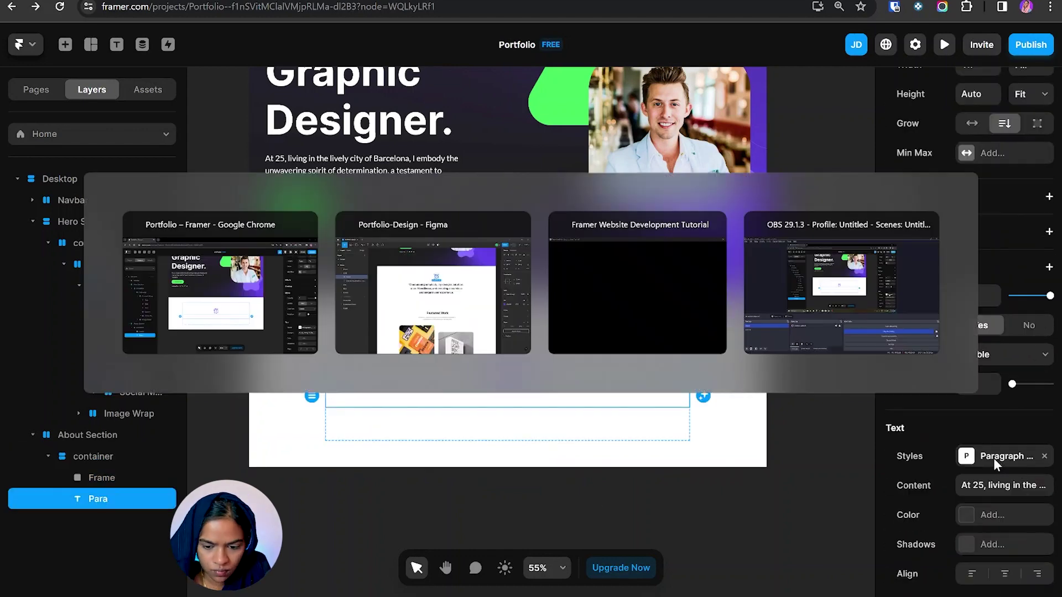
{"action": "key", "text": "alt+Tab"}
{"action": "key", "text": "ctrl+v"}
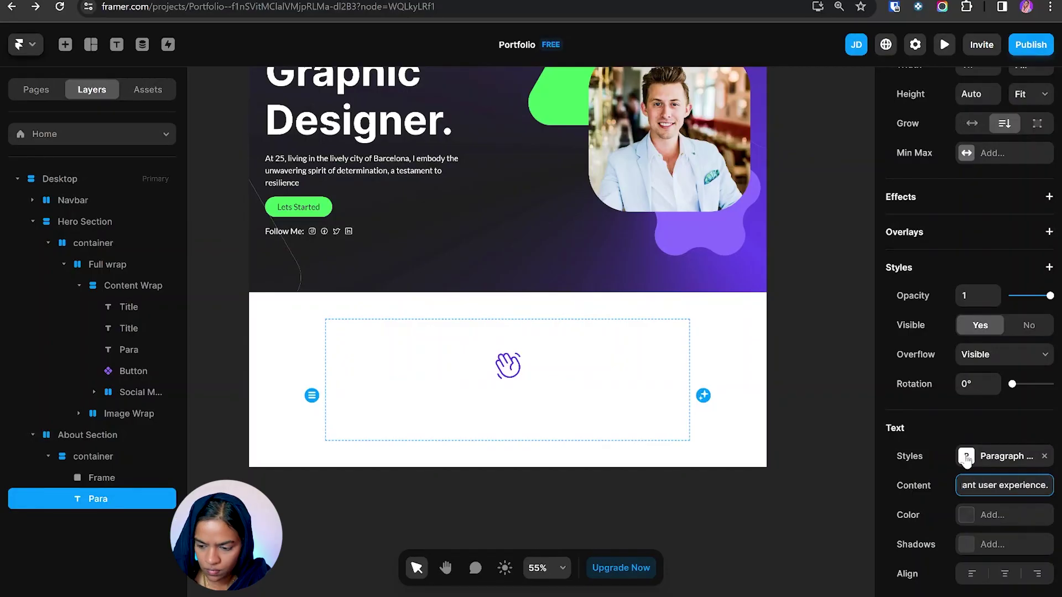
{"action": "left_click", "coordinate": [996, 456]}
{"action": "left_click", "coordinate": [740, 357]}
{"action": "key", "text": "alt+Tab"}
{"action": "key", "text": "alt+Tab"}
{"action": "left_click", "coordinate": [848, 199]}
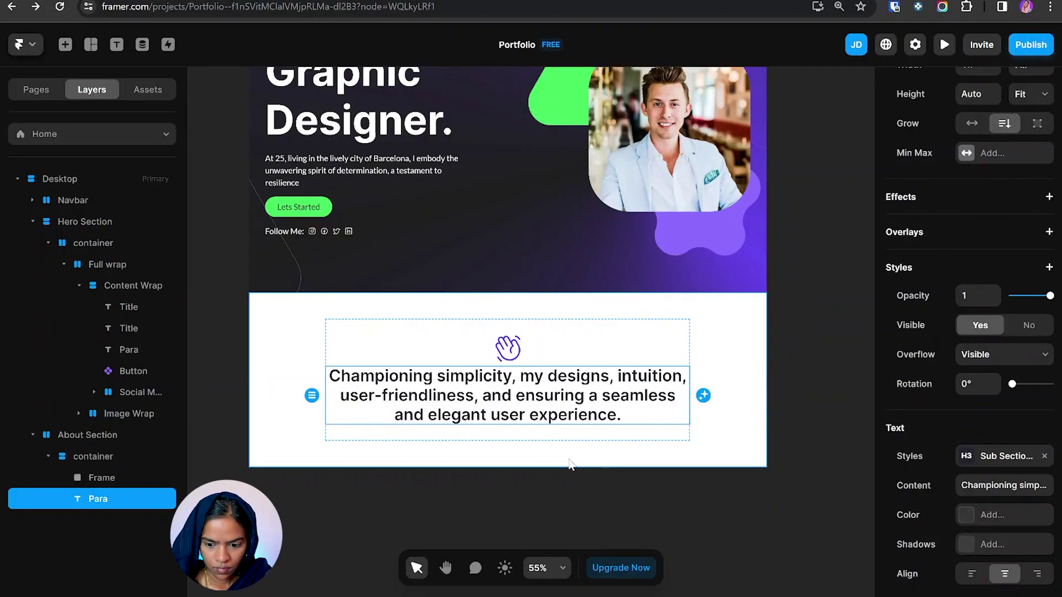
{"action": "left_click", "coordinate": [121, 438]}
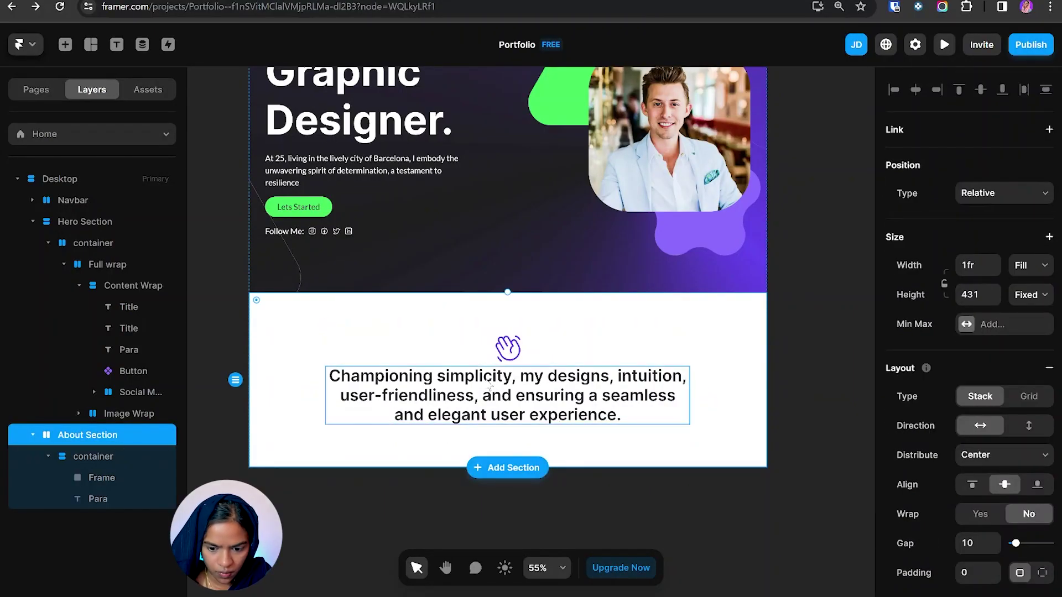
- Set the height of both the container and About Section to Fit Content
{"action": "left_click", "coordinate": [100, 462]}
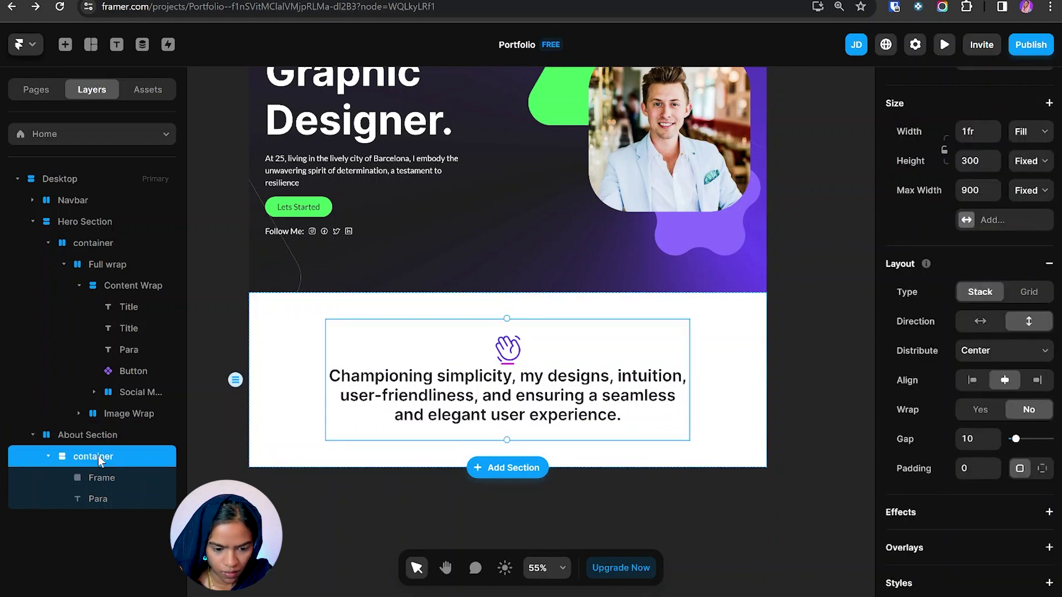
{"action": "left_click", "coordinate": [1027, 163]}
{"action": "left_click", "coordinate": [1038, 211]}
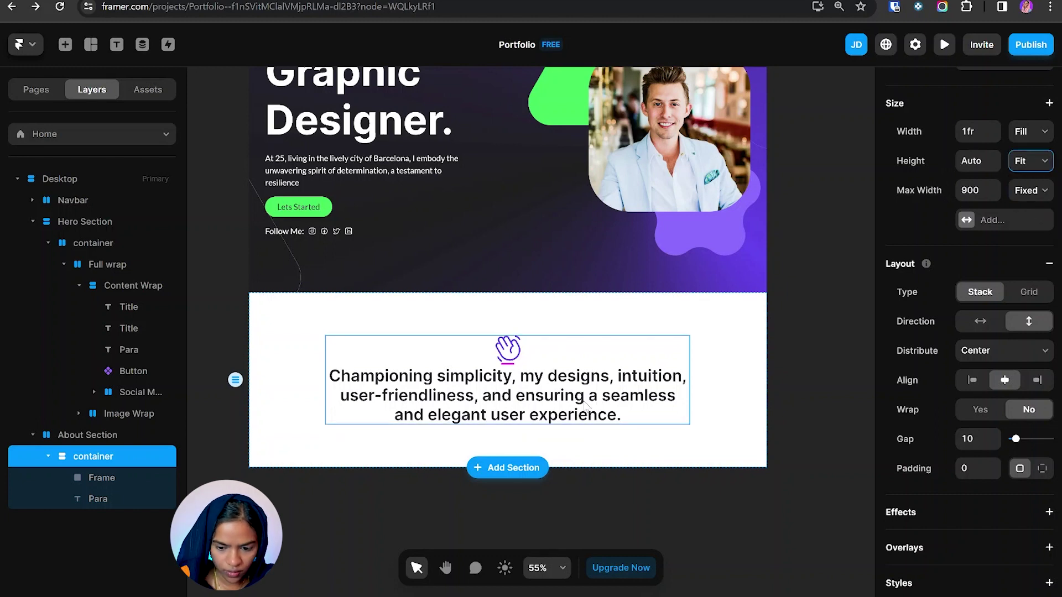
{"action": "key", "text": "Escape"}
{"action": "left_click", "coordinate": [1032, 297]}
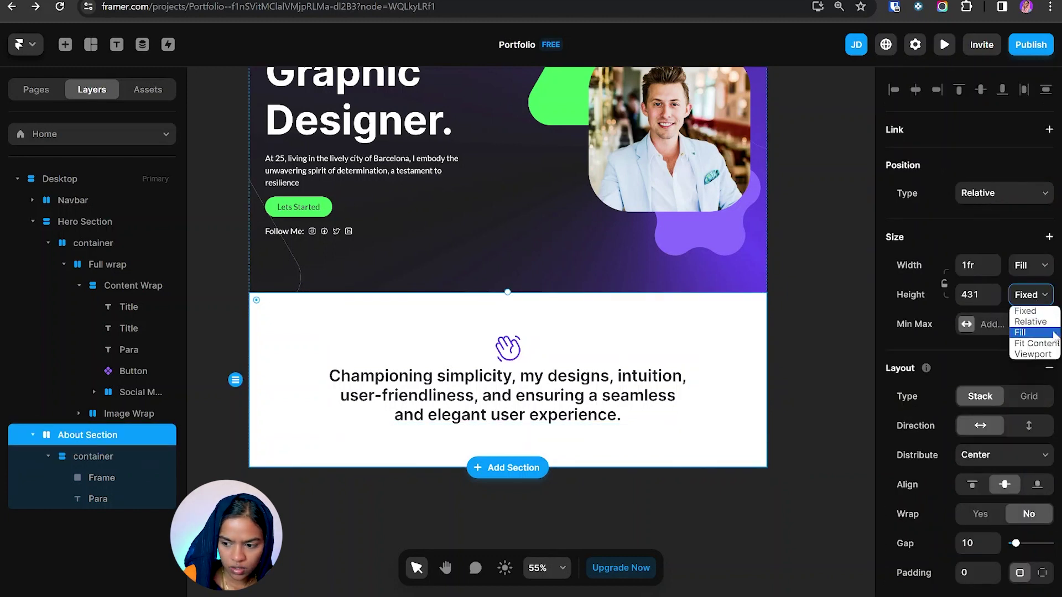
{"action": "left_click", "coordinate": [1032, 341]}
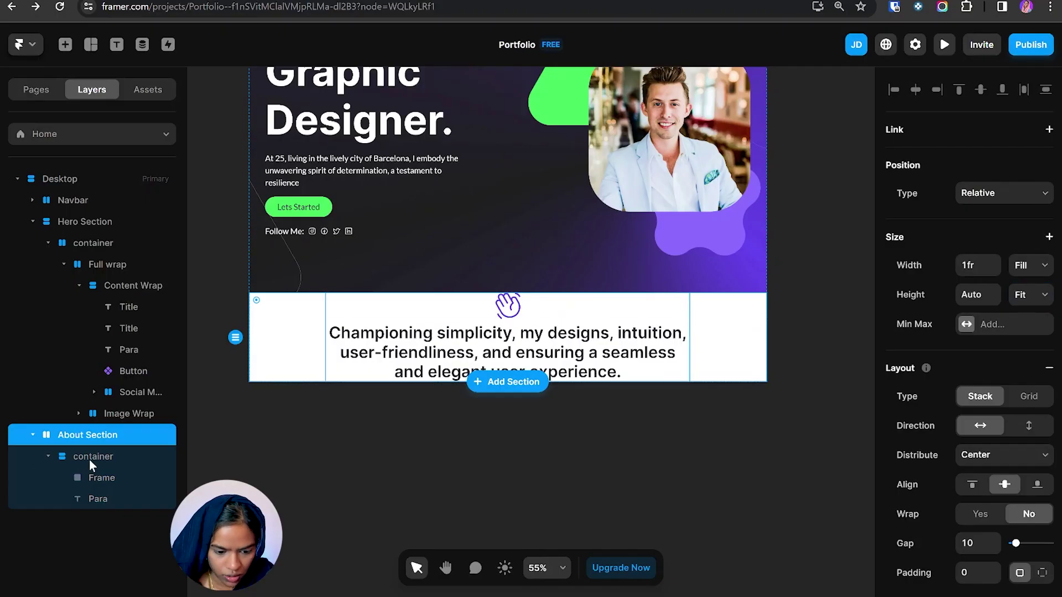
- Set the container's gap between the hand icon and headline to 50
{"action": "left_click", "coordinate": [88, 462]}
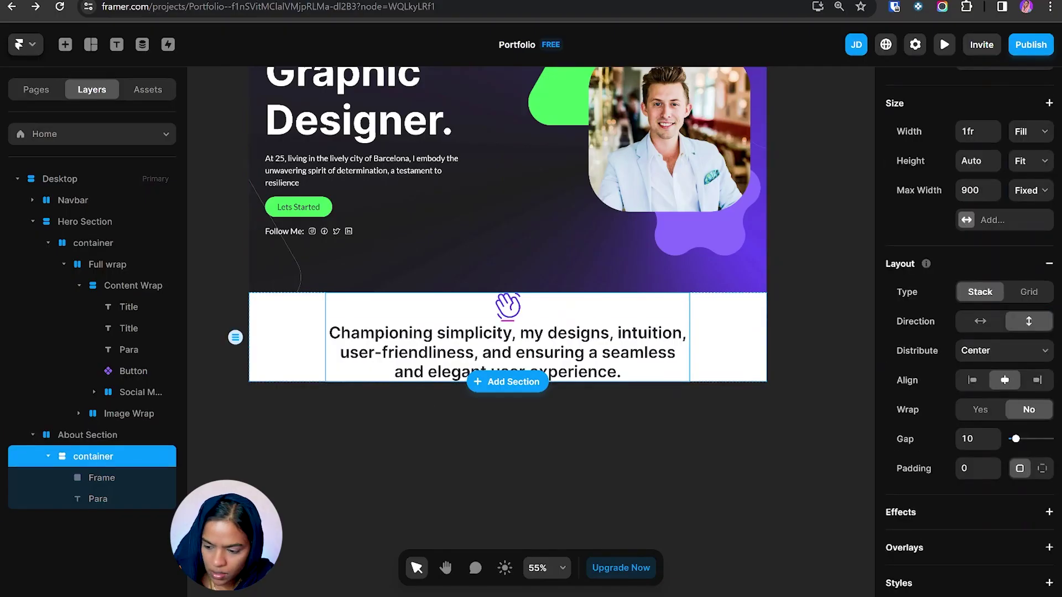
{"action": "left_click", "coordinate": [985, 441]}
{"action": "type", "text": "50"}
{"action": "key", "text": "Return"}
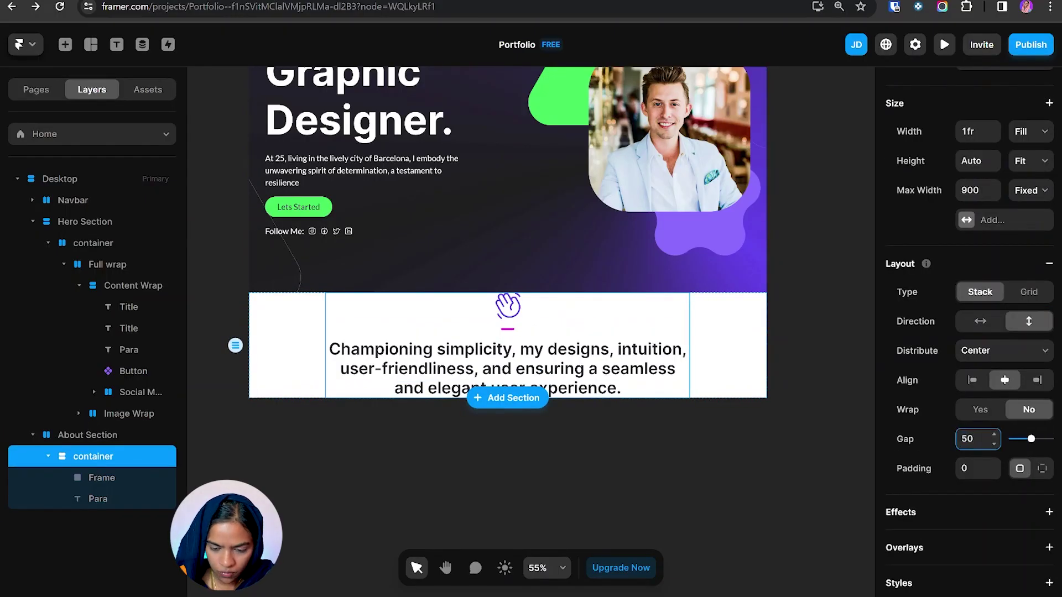
{"action": "left_click", "coordinate": [290, 342]}
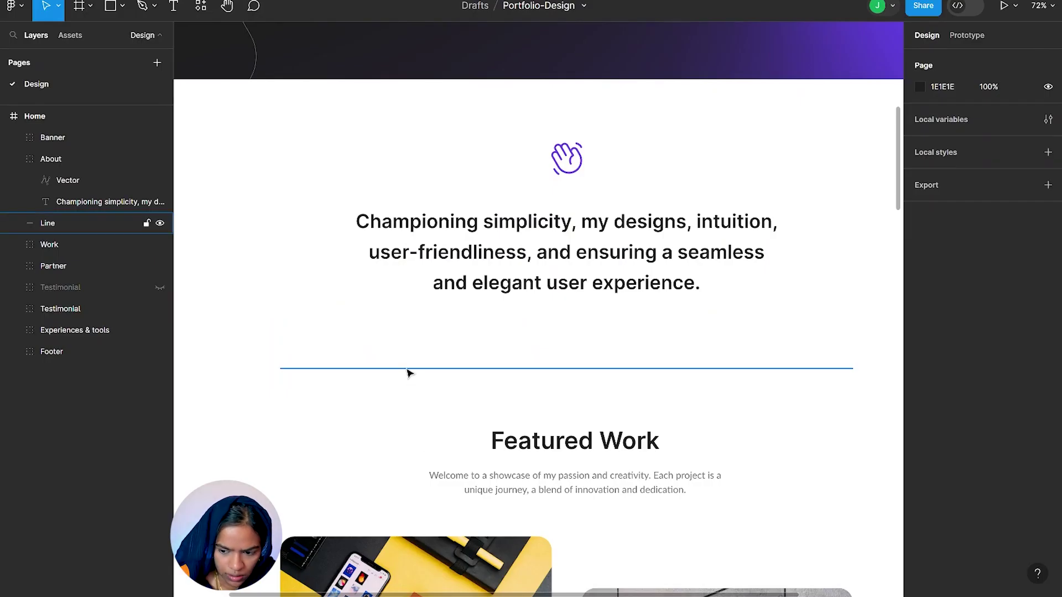
- Wrap the container in a new stack named 'Main container'
{"action": "left_click", "coordinate": [407, 370]}
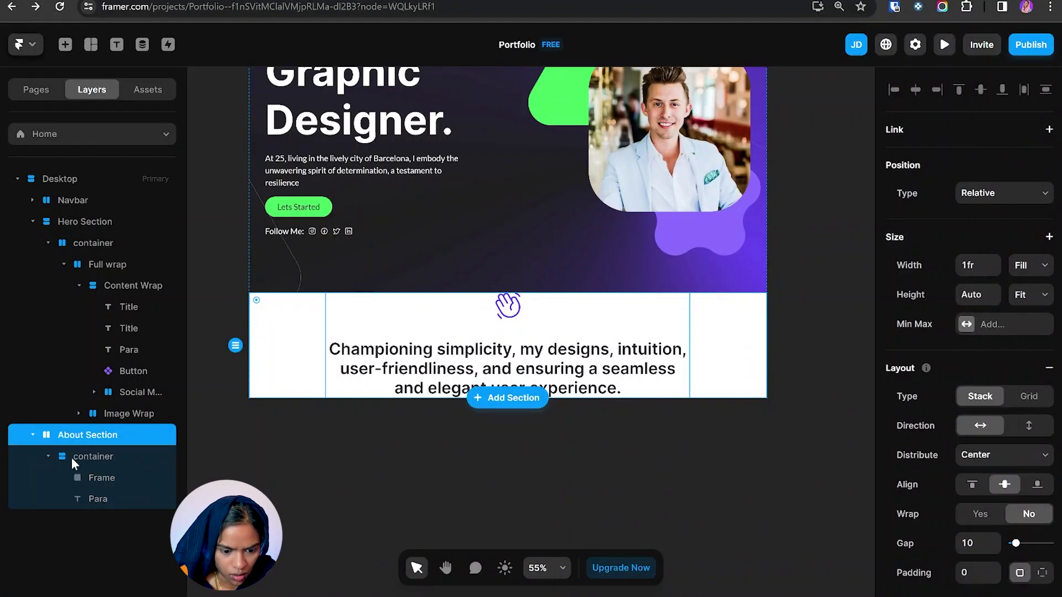
{"action": "left_click", "coordinate": [67, 459]}
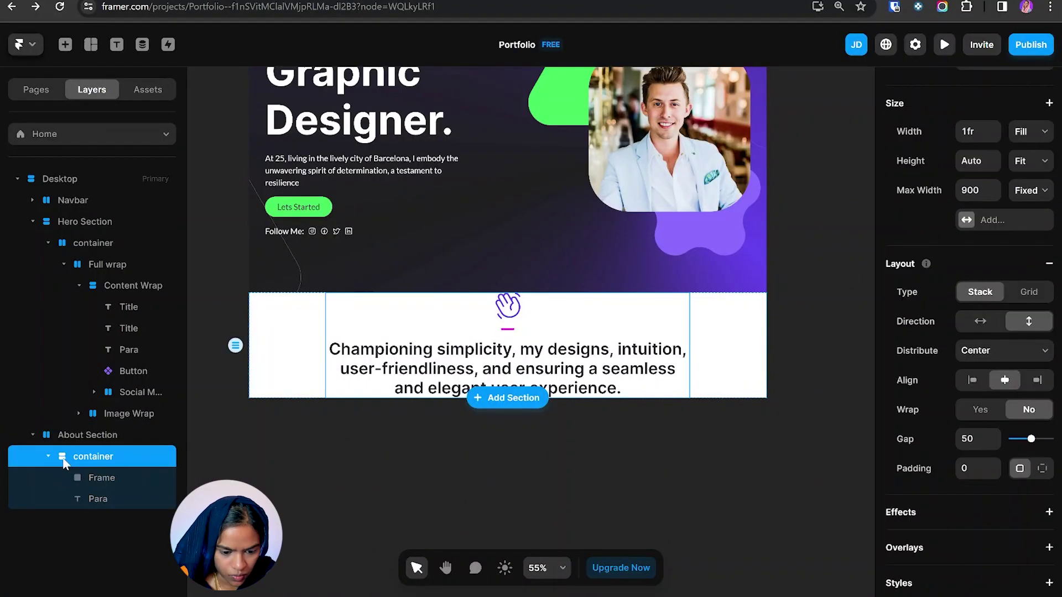
{"action": "left_click", "coordinate": [48, 457]}
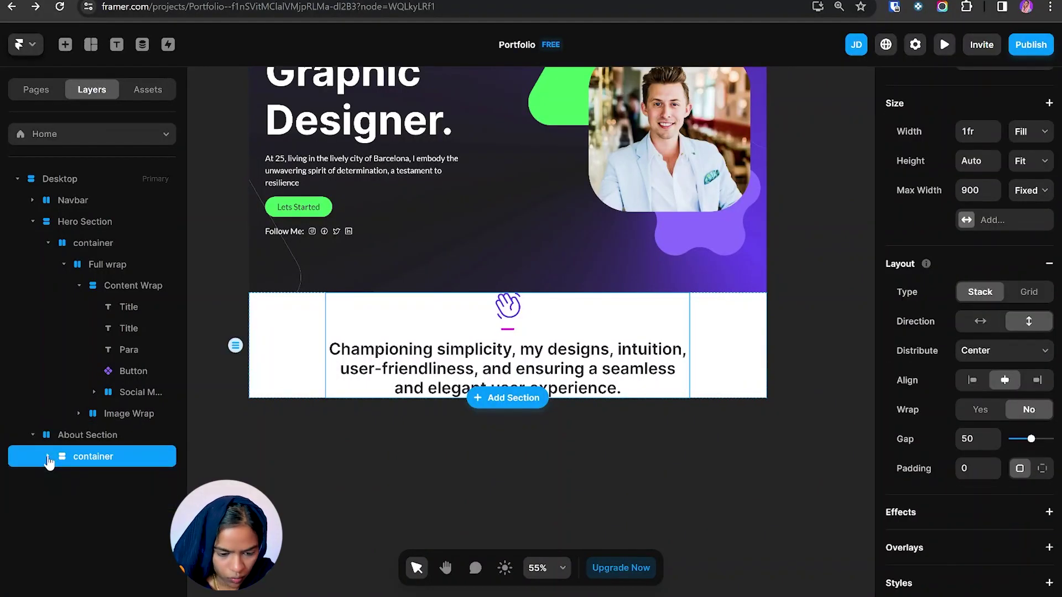
{"action": "key", "text": "ctrl+Return"}
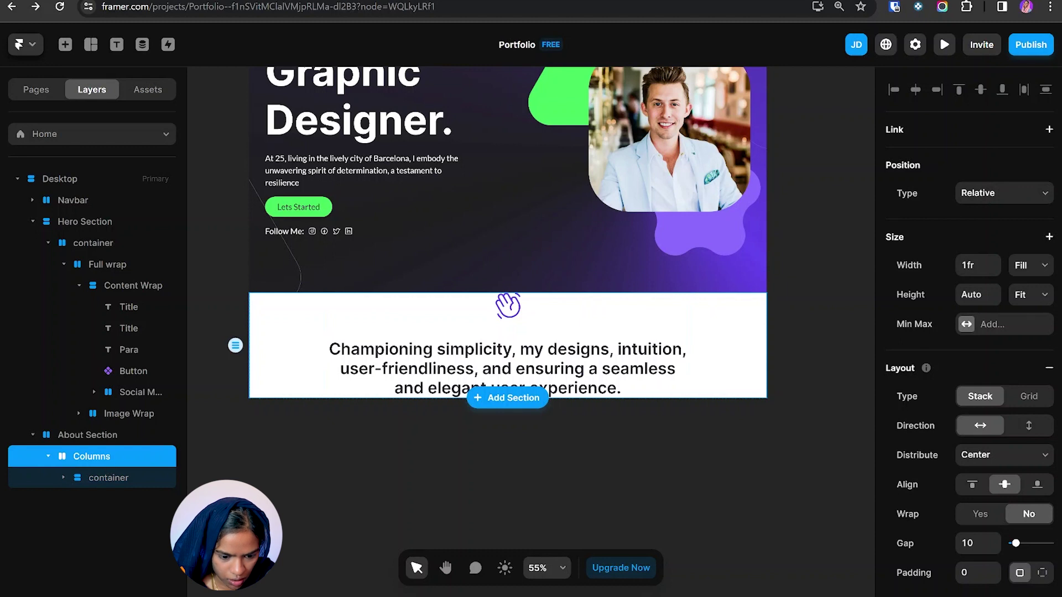
{"action": "double_click", "coordinate": [107, 459]}
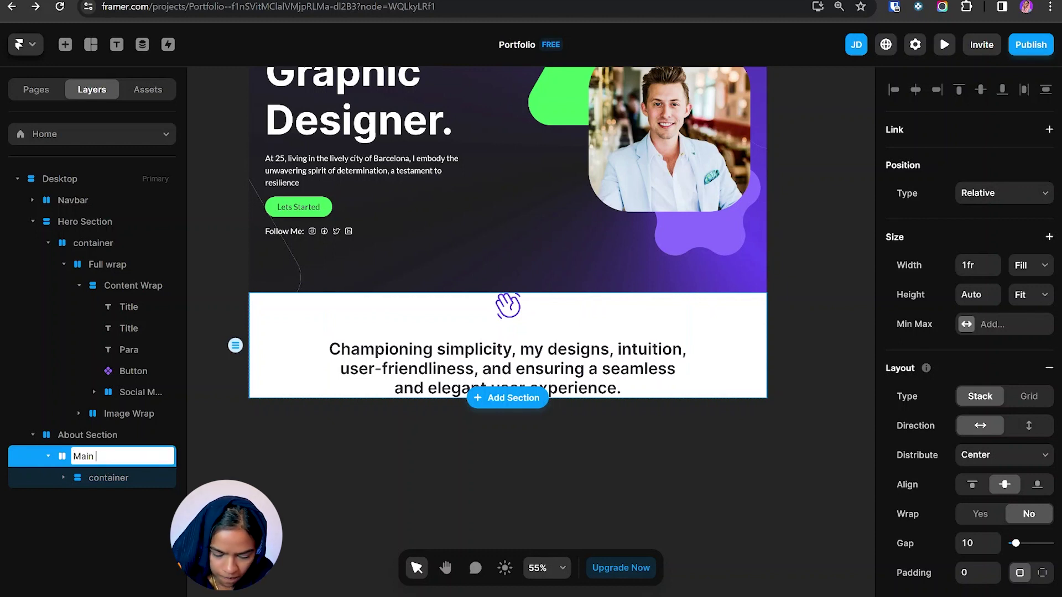
{"action": "type", "text": "Main container"}
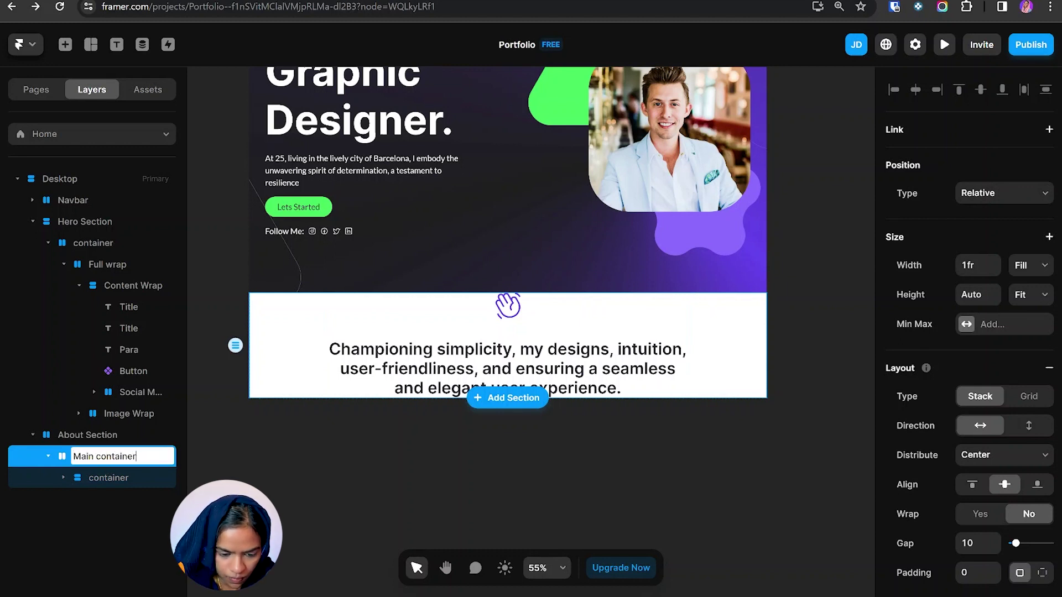
{"action": "key", "text": "Return"}
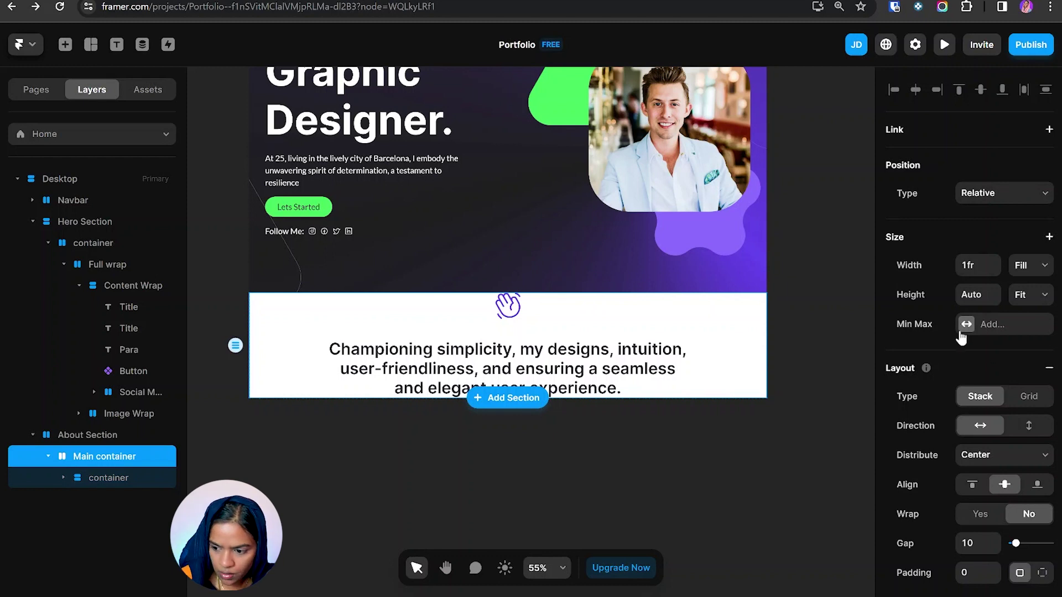
- Give Main container a fixed maximum width of 1200
{"action": "left_click", "coordinate": [966, 325]}
{"action": "left_click", "coordinate": [988, 340]}
{"action": "left_click", "coordinate": [1021, 327]}
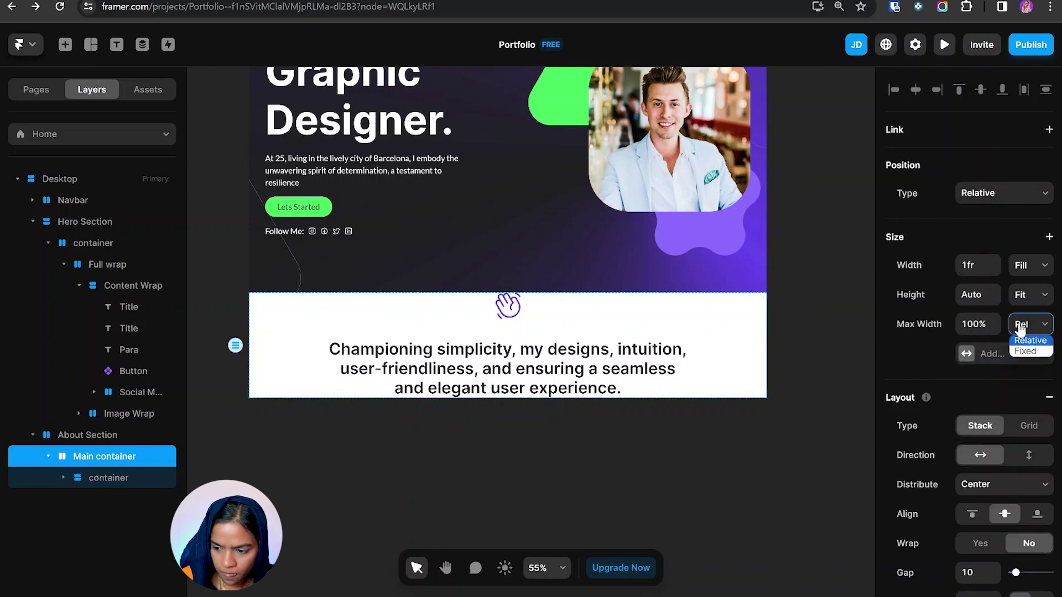
{"action": "left_click", "coordinate": [1030, 351]}
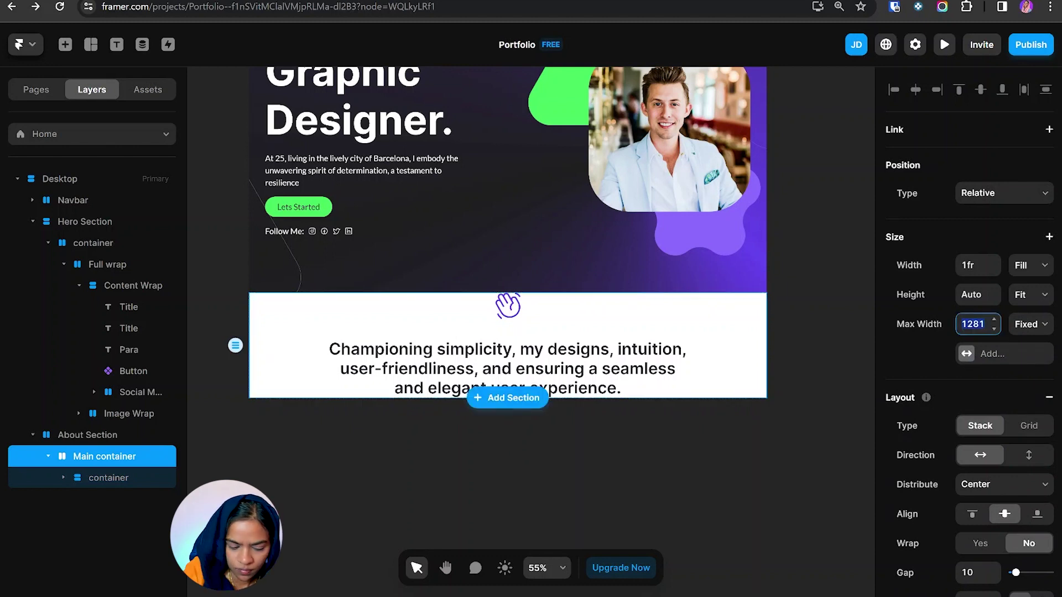
{"action": "type", "text": "00"}
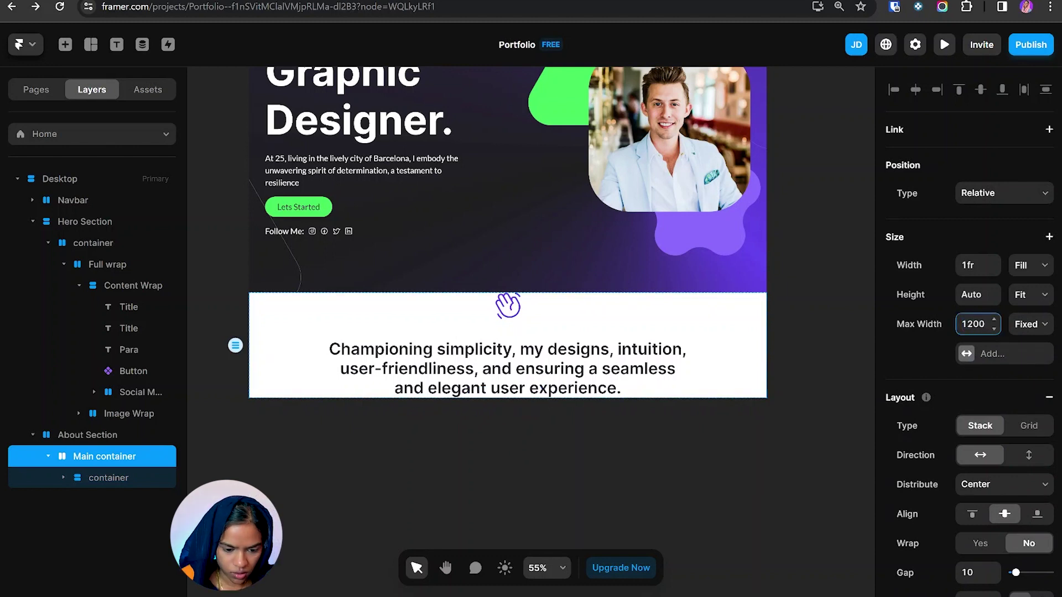
{"action": "scroll", "coordinate": [982, 478], "scroll_direction": "down", "scroll_amount": 3}
{"action": "scroll", "coordinate": [982, 478], "scroll_direction": "down", "scroll_amount": 3}
{"action": "scroll", "coordinate": [990, 420], "scroll_direction": "down", "scroll_amount": 3}
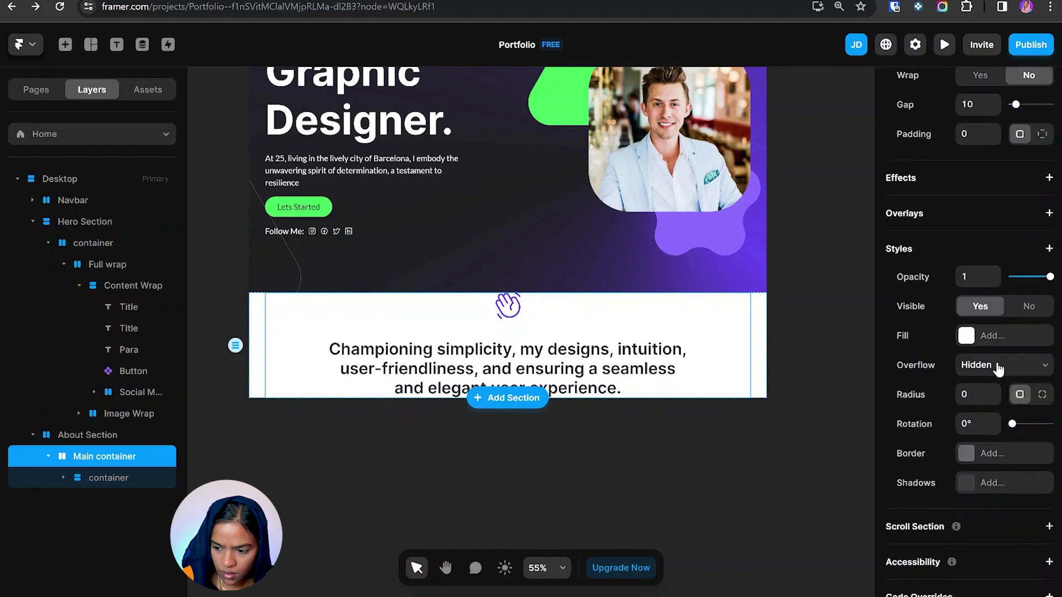
- Add a Grey 1px border to Main container on the bottom only, other sides 0
{"action": "left_click", "coordinate": [975, 455]}
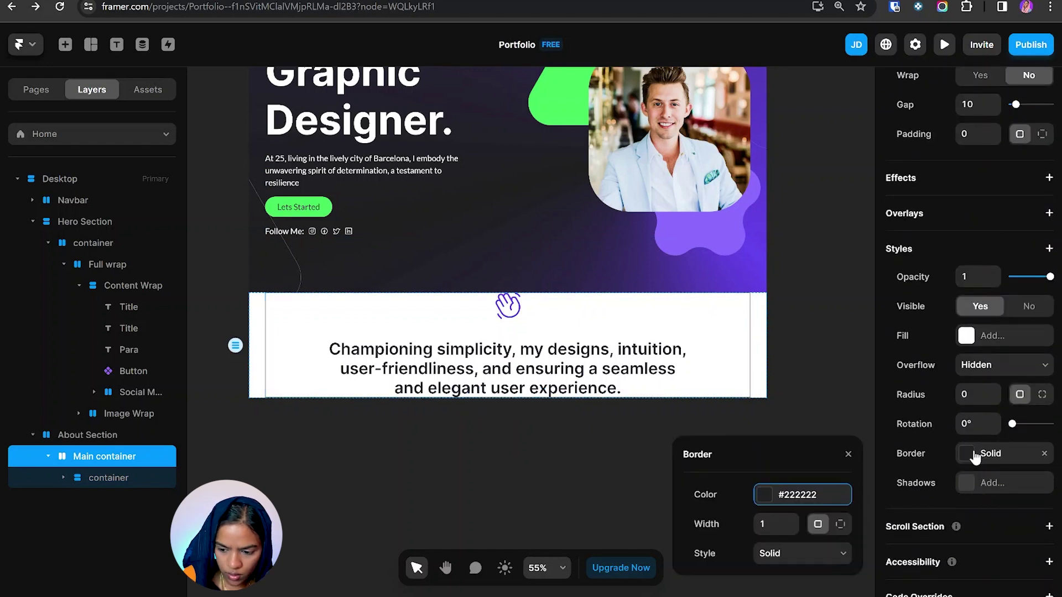
{"action": "left_click", "coordinate": [769, 496]}
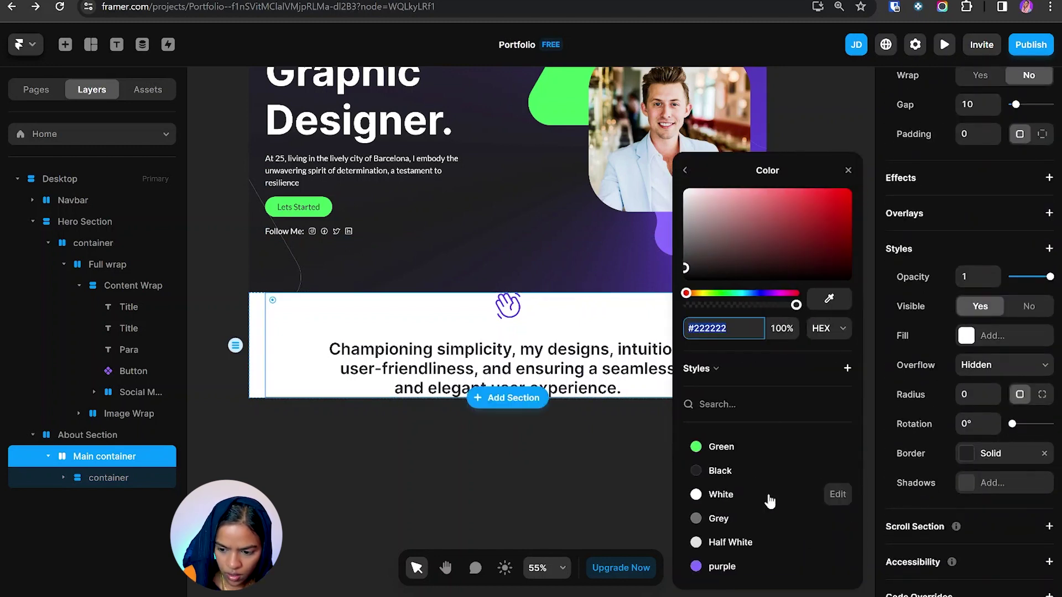
{"action": "left_click", "coordinate": [720, 518]}
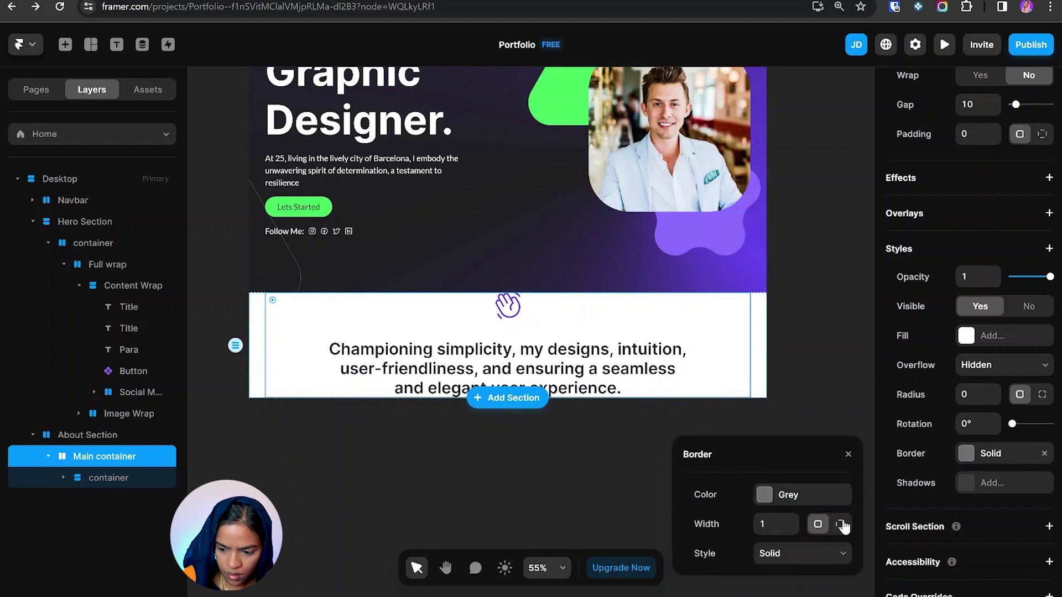
{"action": "left_click", "coordinate": [841, 525]}
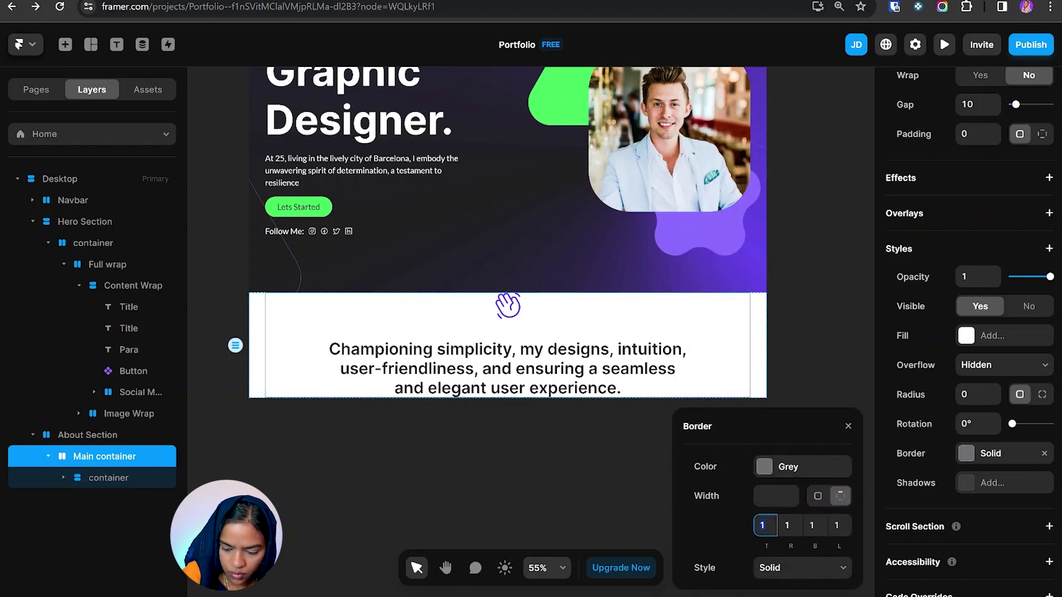
{"action": "type", "text": "0"}
{"action": "key", "text": "Tab"}
{"action": "type", "text": "0"}
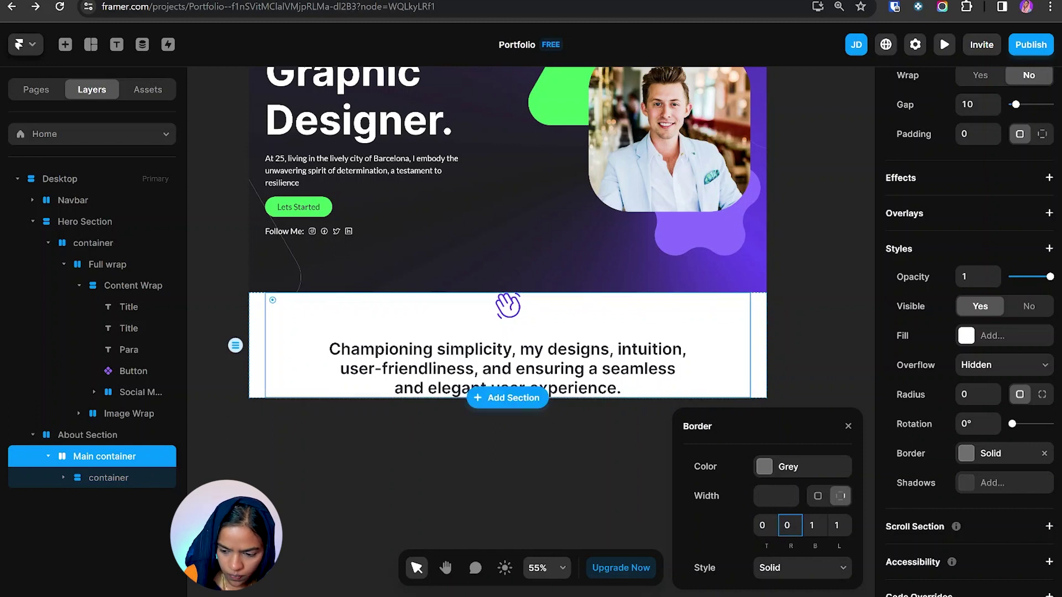
{"action": "key", "text": "Tab"}
{"action": "key", "text": "Tab"}
{"action": "key", "text": "Return"}
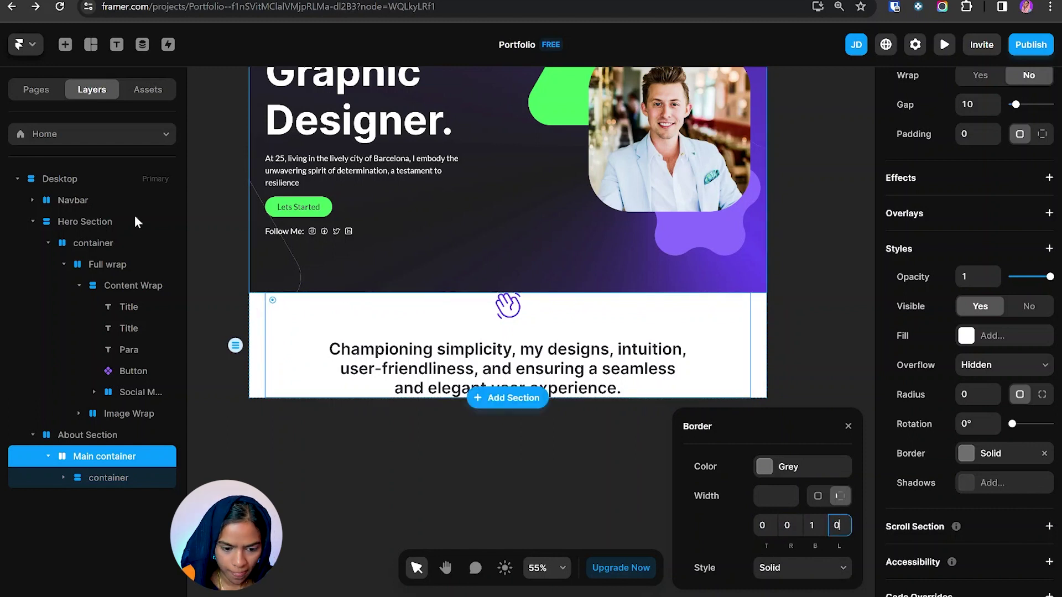
{"action": "key", "text": "Escape"}
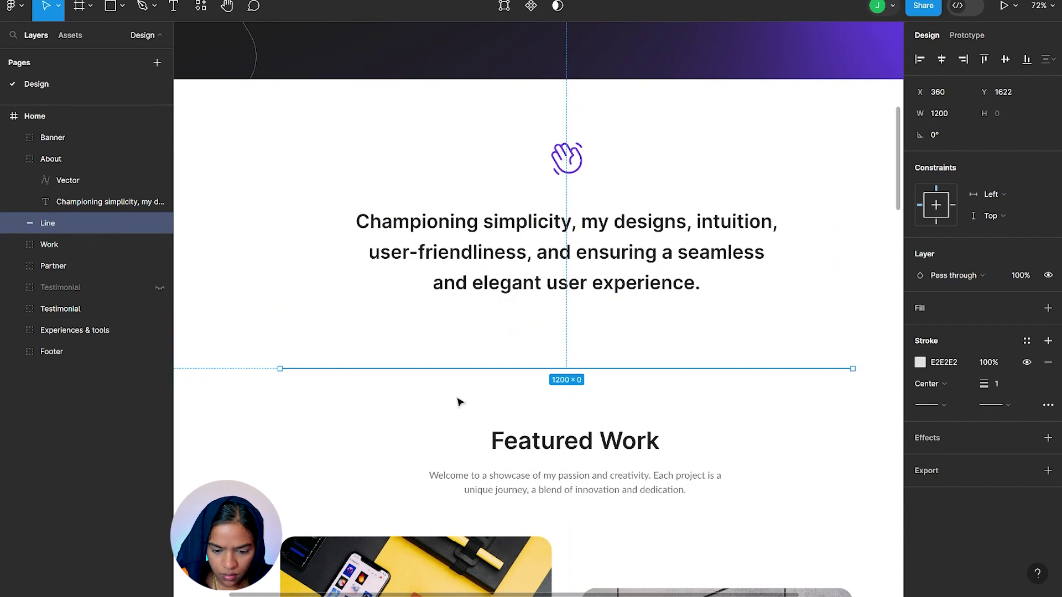
- Give About Section 140 of top padding
{"action": "left_click", "coordinate": [570, 160]}
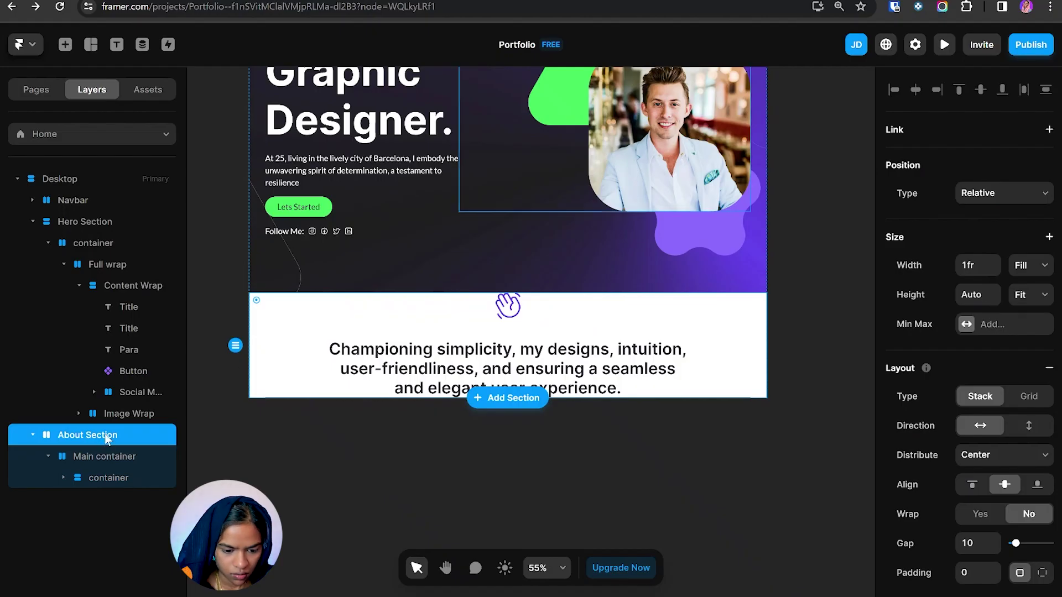
{"action": "left_click", "coordinate": [1042, 574]}
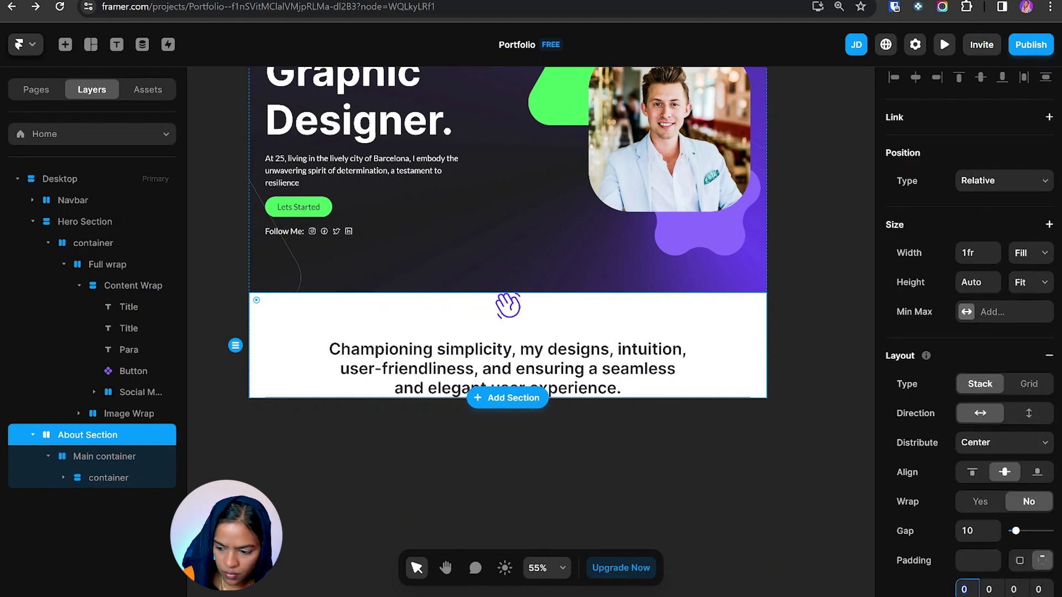
{"action": "type", "text": "140"}
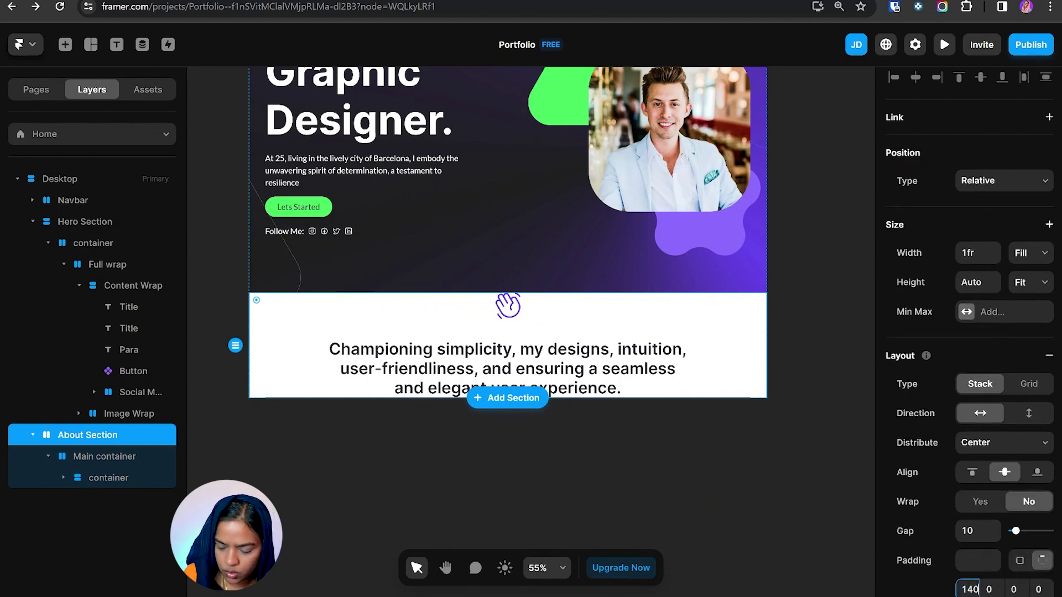
{"action": "scroll", "coordinate": [968, 332], "scroll_direction": "down", "scroll_amount": 4}
{"action": "key", "text": "Return"}
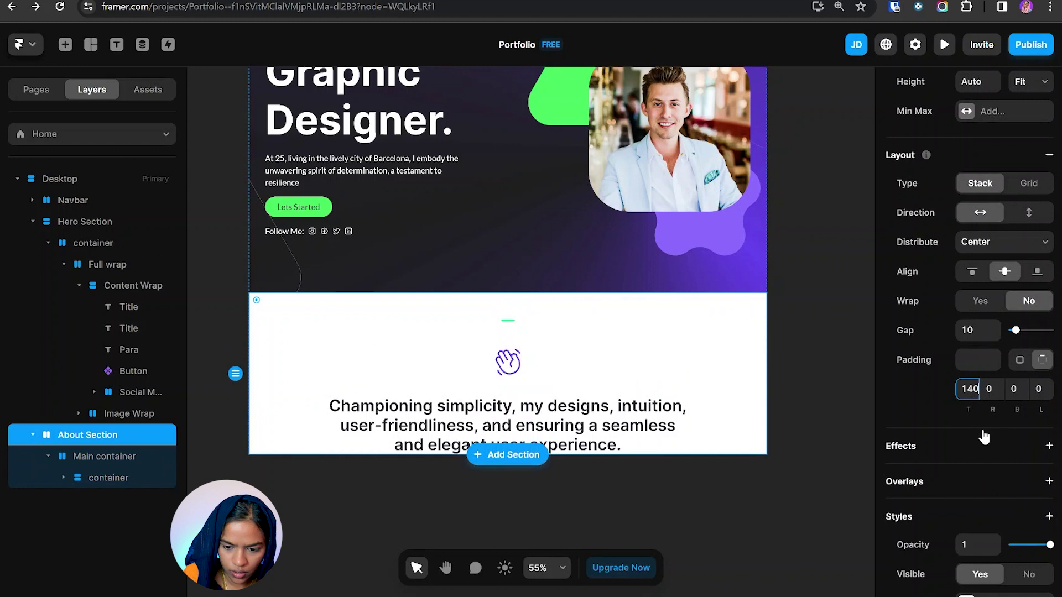
- Give Main container 140 of bottom padding
{"action": "left_click", "coordinate": [369, 379]}
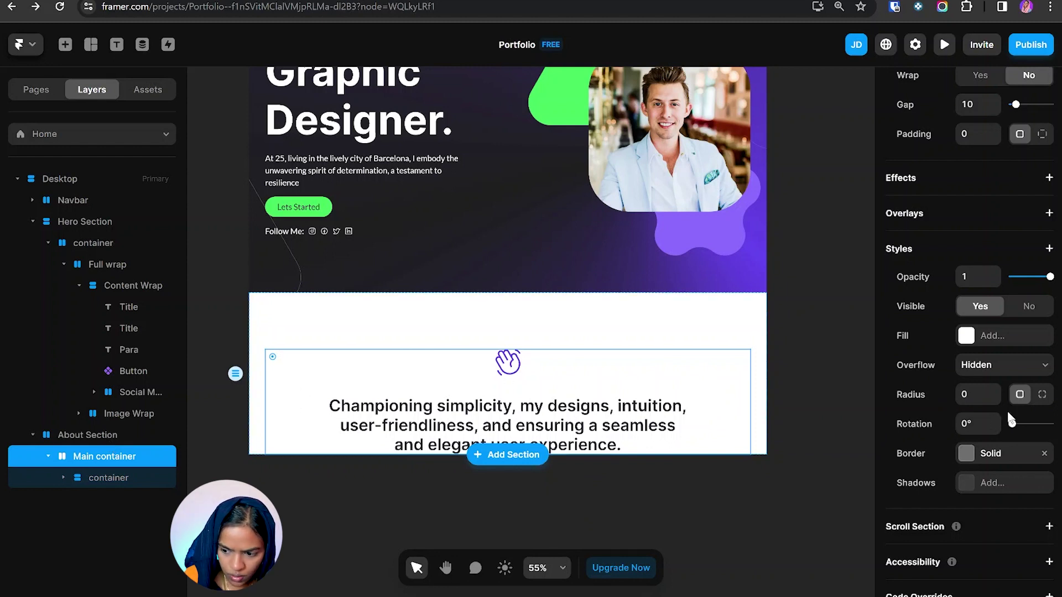
{"action": "left_click", "coordinate": [1044, 395]}
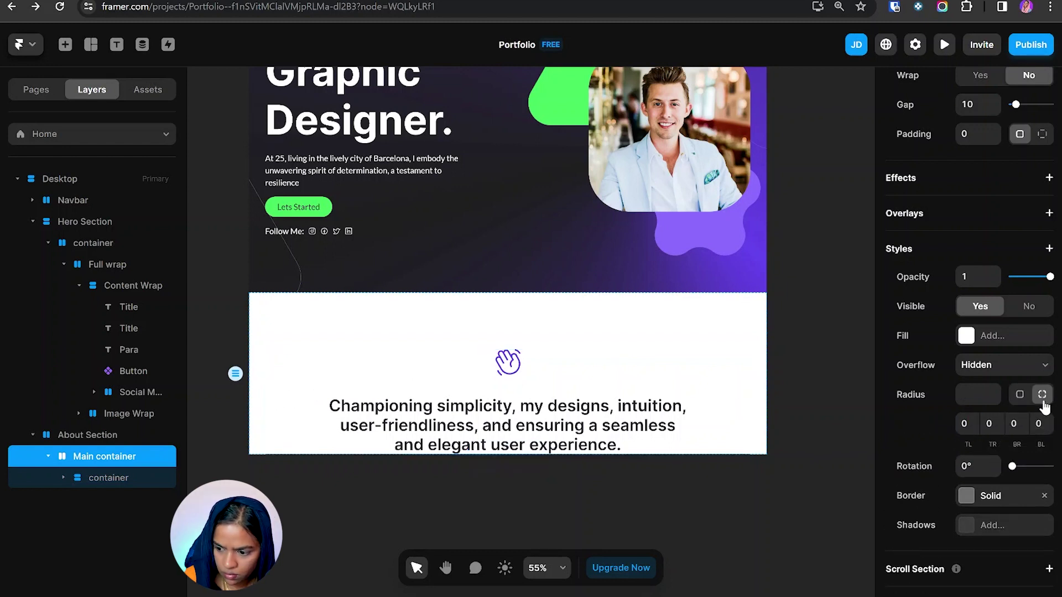
{"action": "left_click", "coordinate": [1020, 394]}
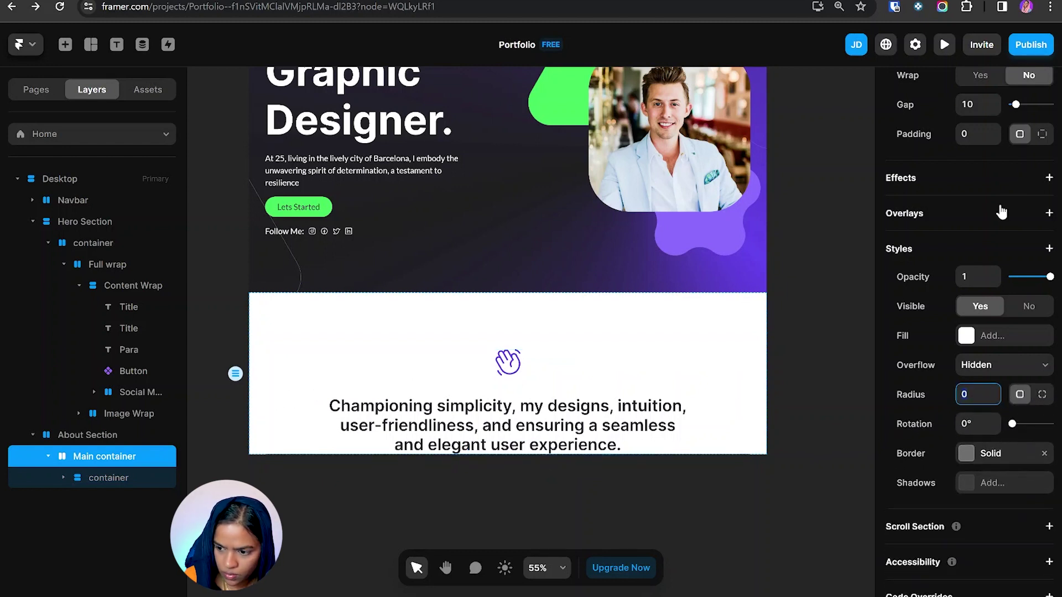
{"action": "left_click", "coordinate": [1042, 135]}
{"action": "key", "text": "Tab"}
{"action": "key", "text": "Tab"}
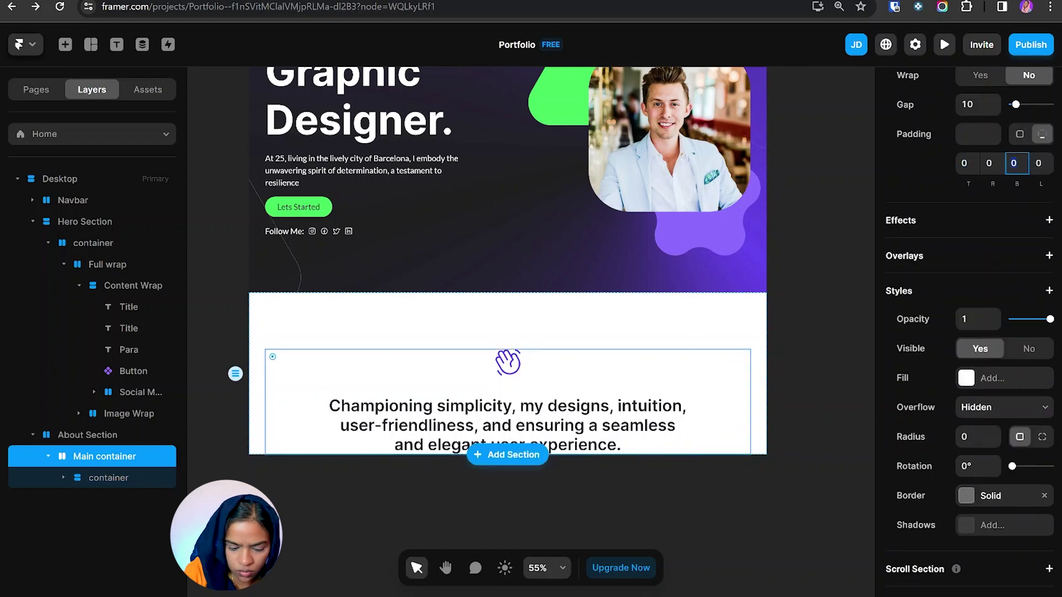
{"action": "type", "text": "140"}
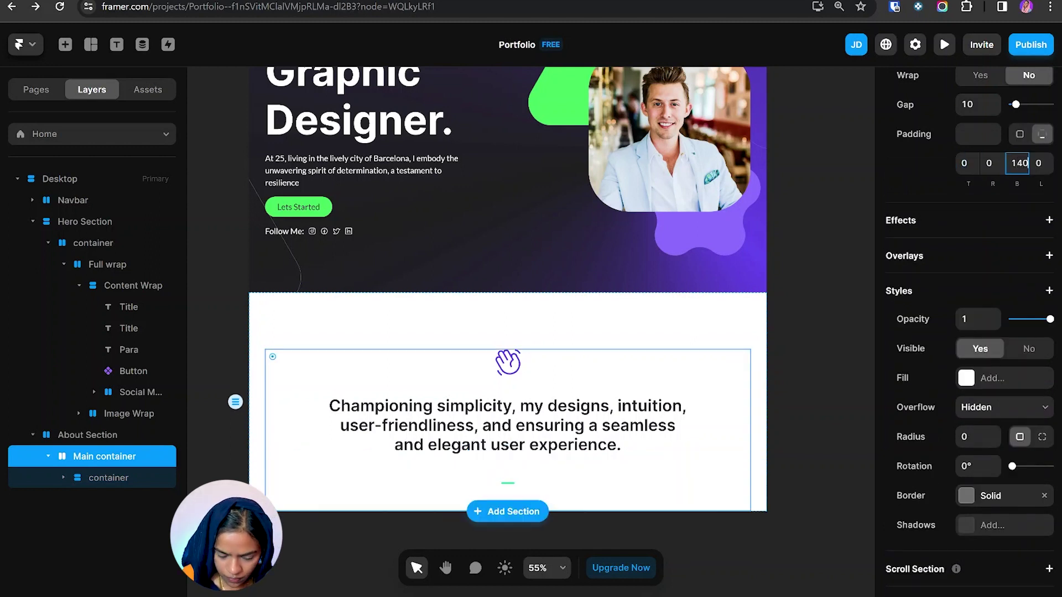
{"action": "left_click", "coordinate": [45, 243]}
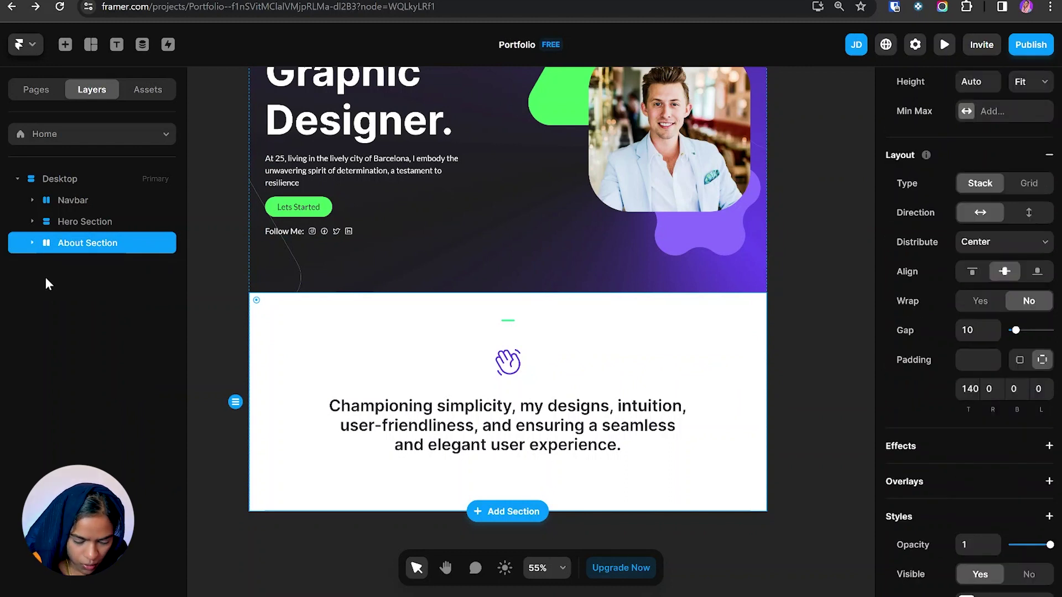
{"action": "key", "text": "ctrl+d"}
{"action": "left_click", "coordinate": [845, 428]}
{"action": "scroll", "coordinate": [845, 428], "scroll_direction": "down", "scroll_amount": 3}
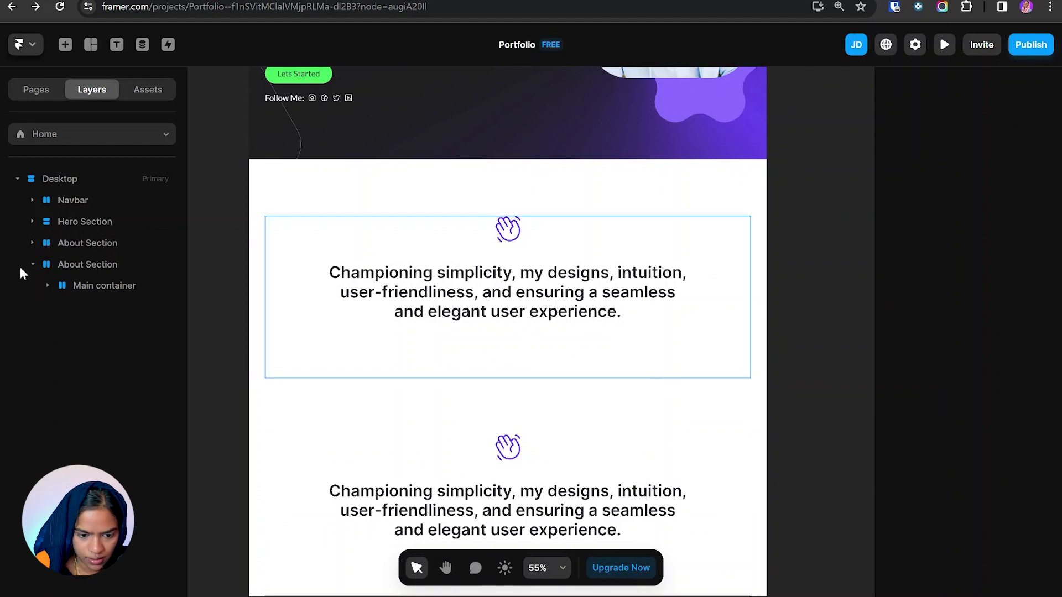
{"action": "key", "text": "Delete"}
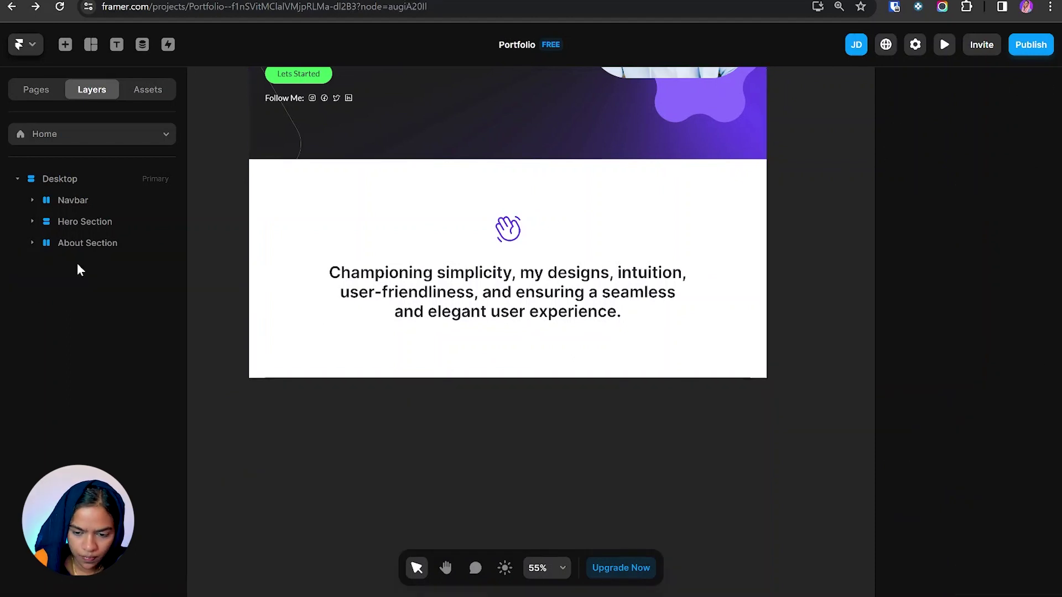